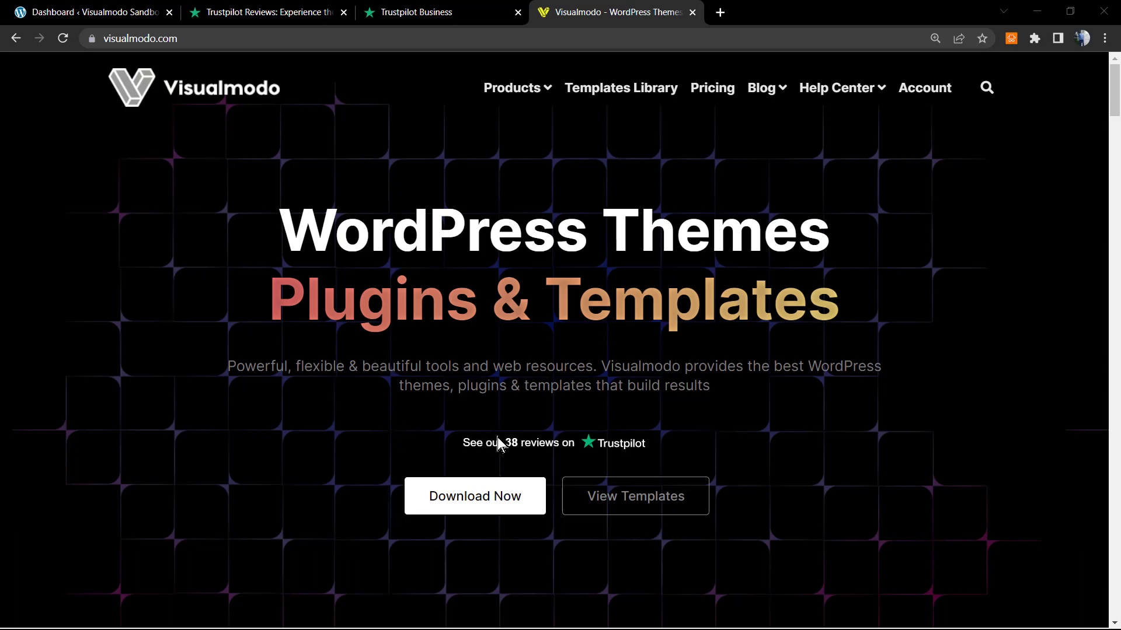
- Highlight the homepage tagline and live 'See our 38 reviews on Trustpilot' line
drag(686, 443, 717, 444)
click(435, 431)
drag(405, 390, 737, 411)
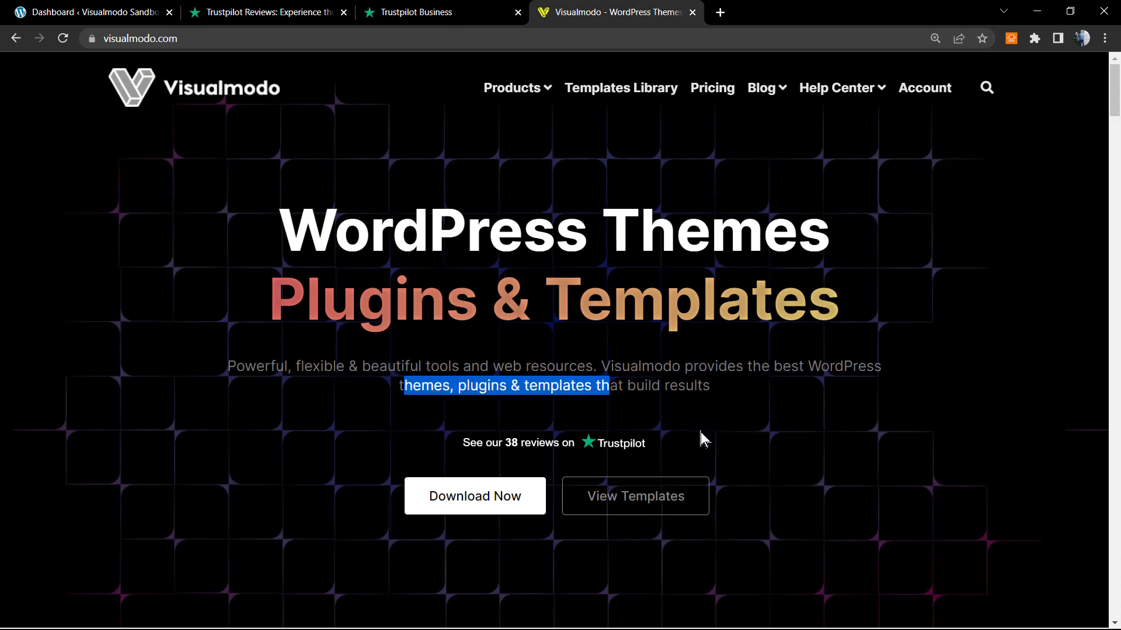
click(737, 411)
scroll(735, 399, down, 2)
scroll(756, 396, up, 2)
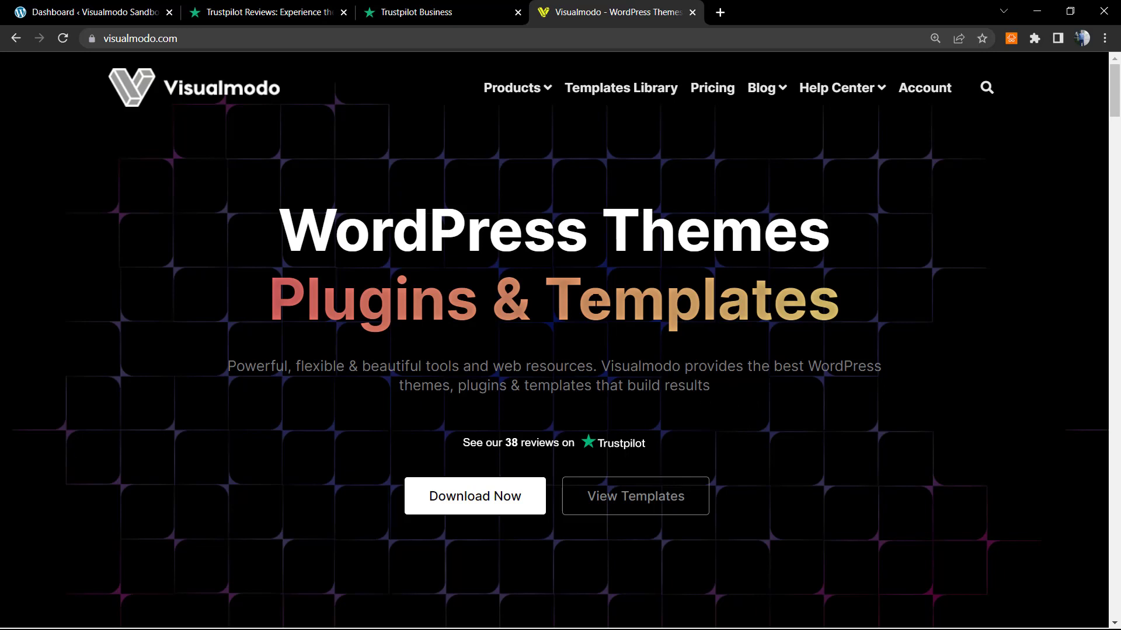
mouse_move(517, 88)
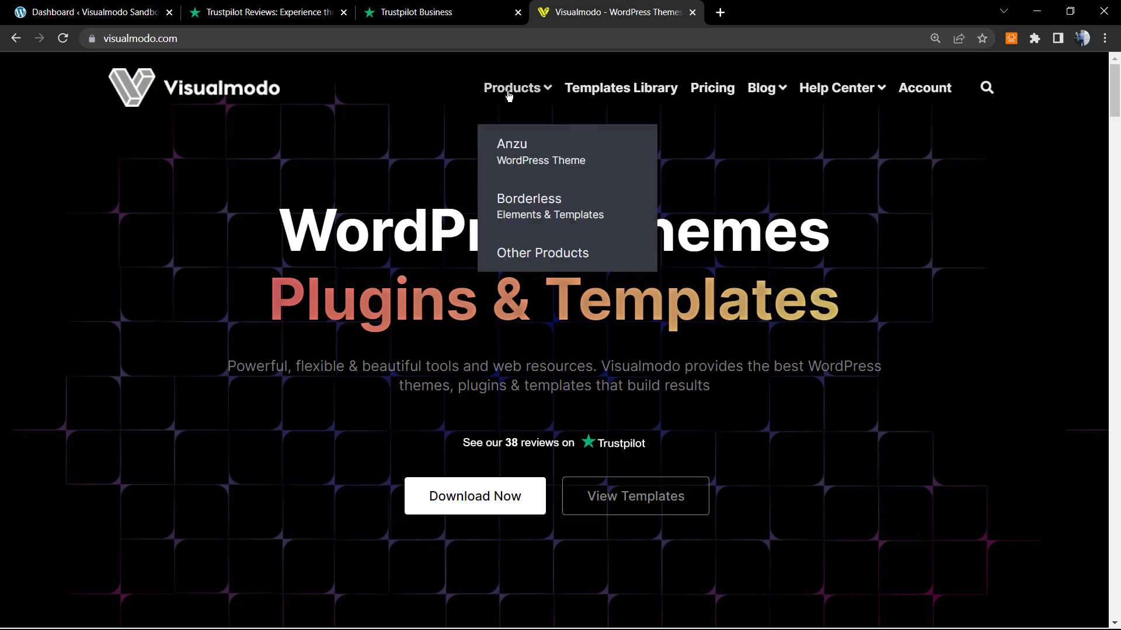
- Browse from the WordPress themes page to the Visualmentor theme page
click(550, 255)
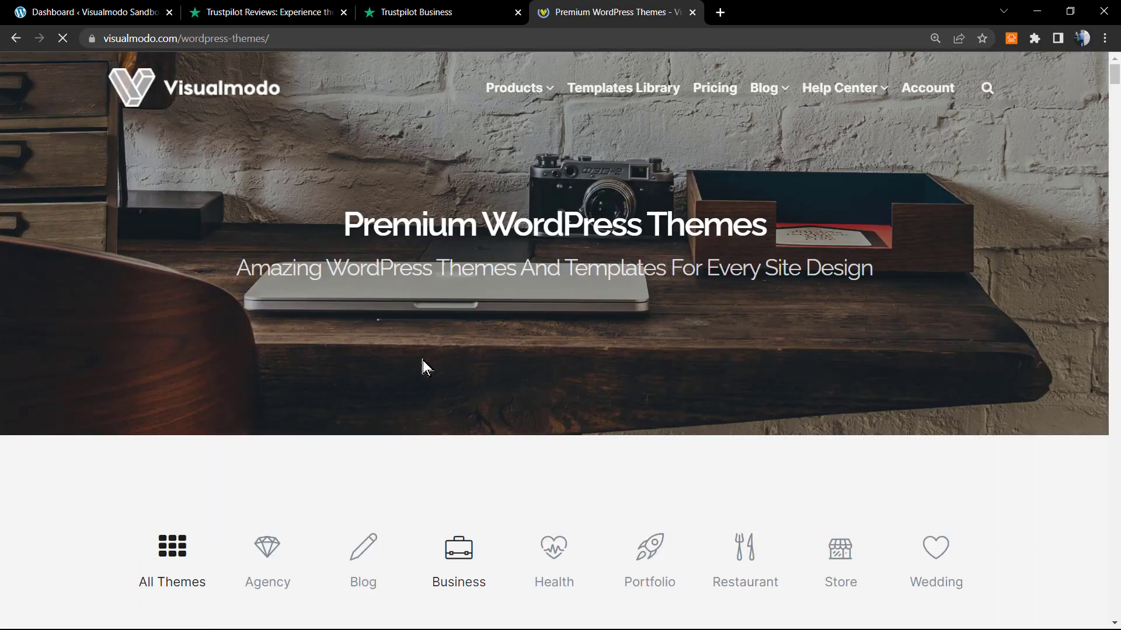
scroll(423, 360, down, 5)
scroll(423, 359, down, 5)
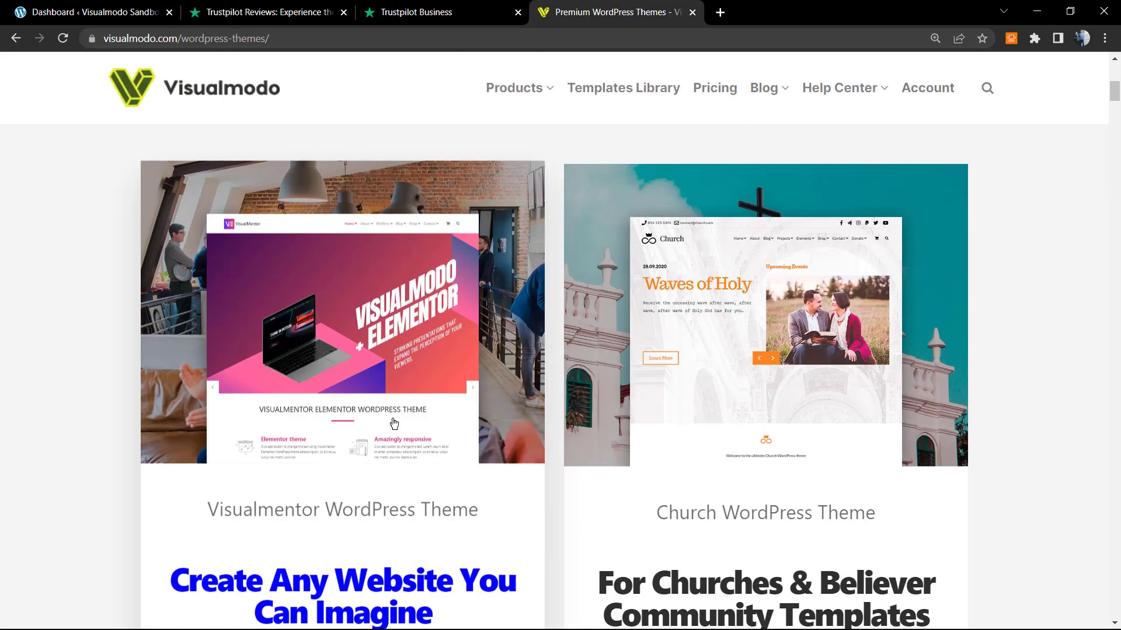
click(443, 342)
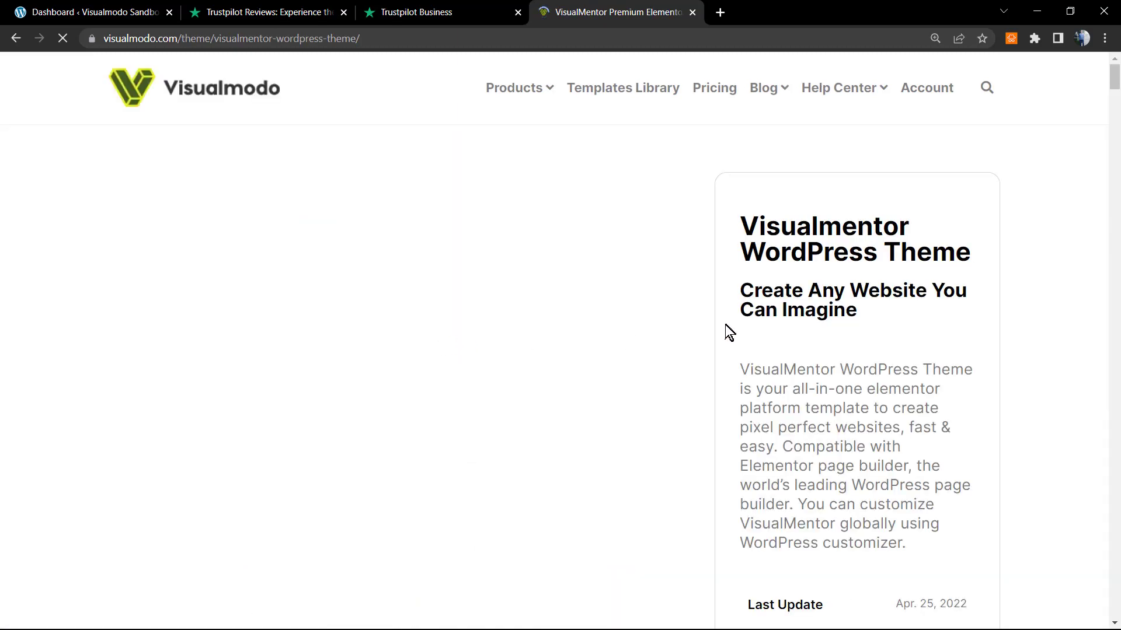
scroll(725, 324, down, 4)
scroll(720, 317, down, 1)
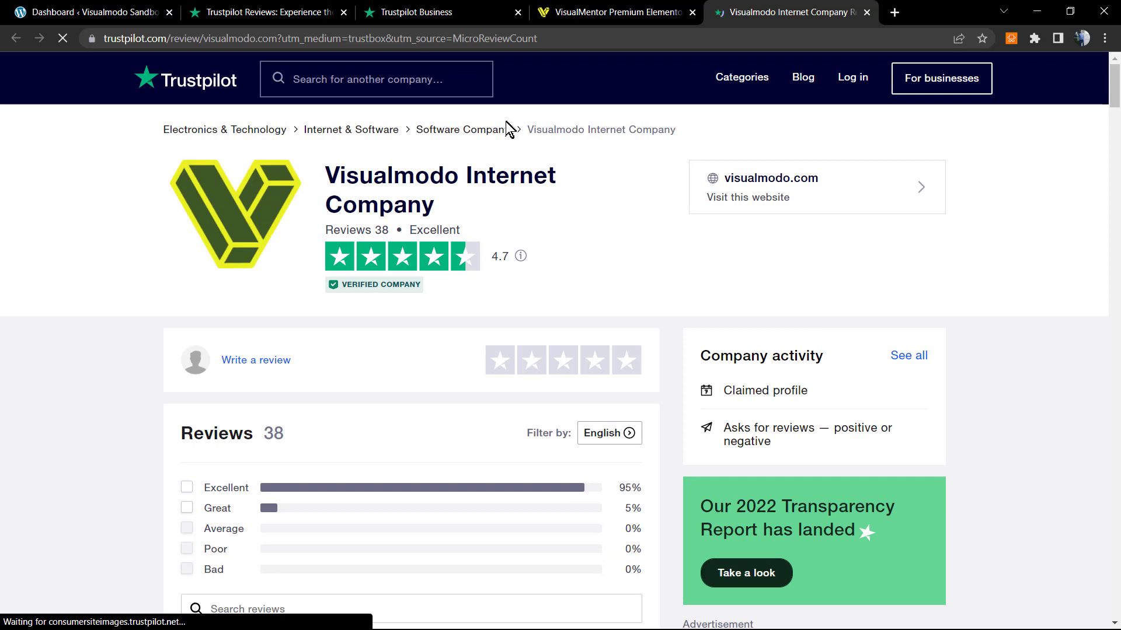
- Go from the Trustpilot homepage via 'For businesses' to the Visualmodo Business dashboard
click(321, 12)
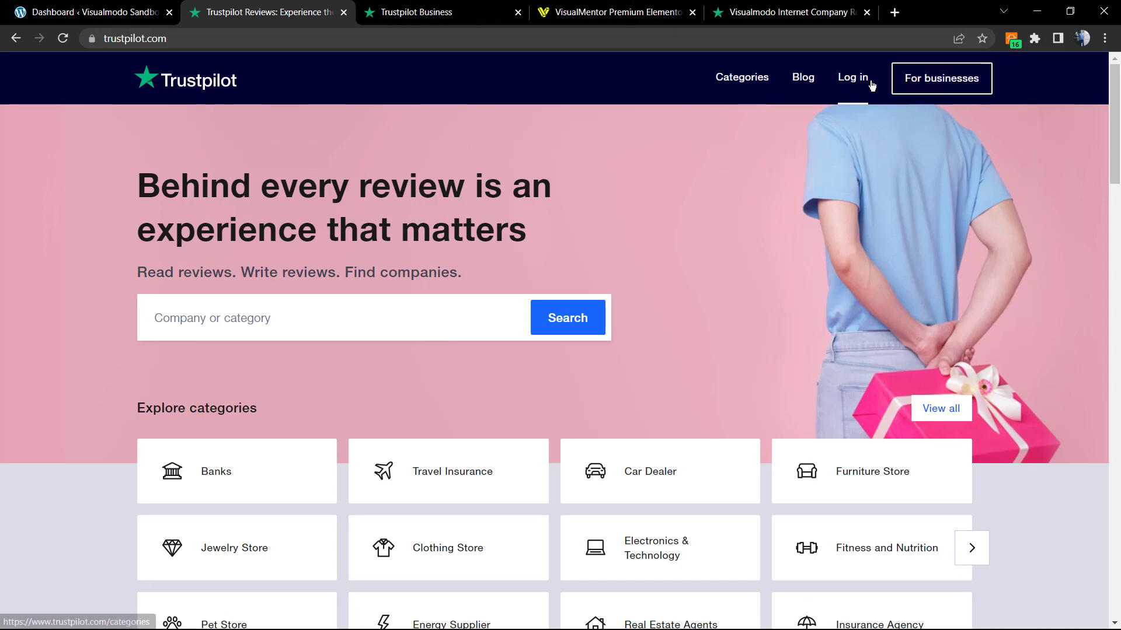
click(941, 77)
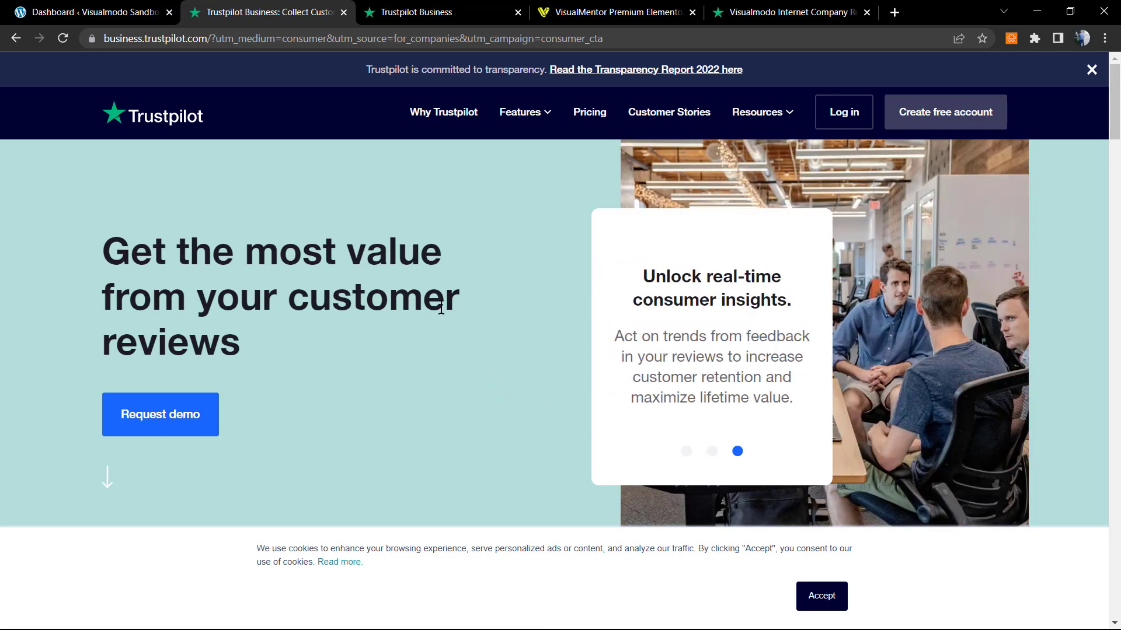
click(438, 11)
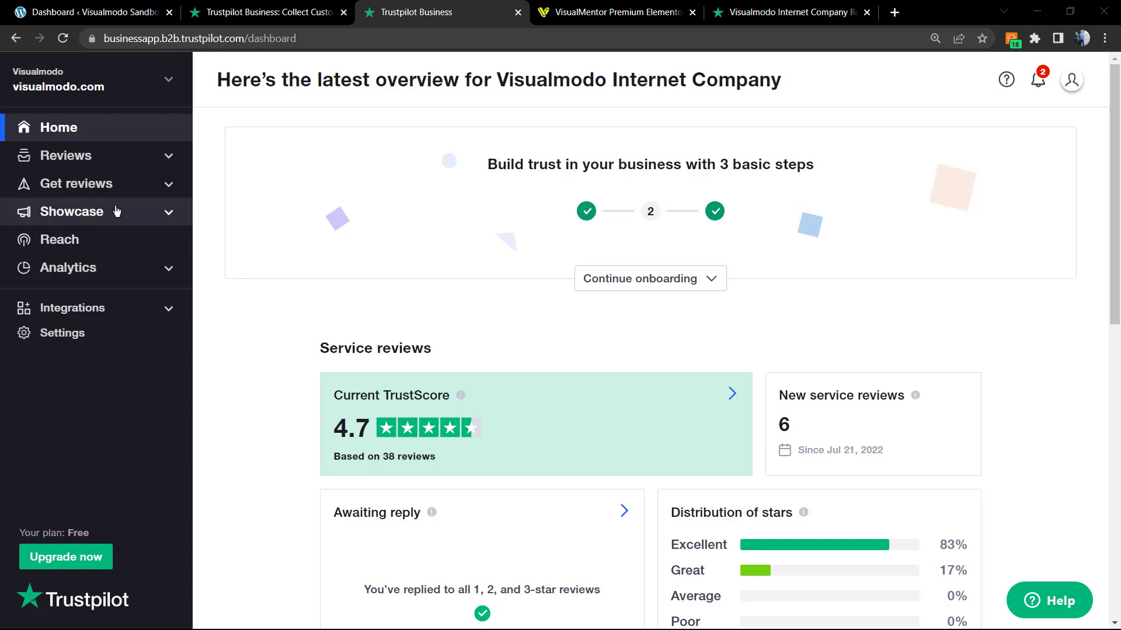
- Expand Showcase in the sidebar and show the Website widgets catalogue
click(84, 211)
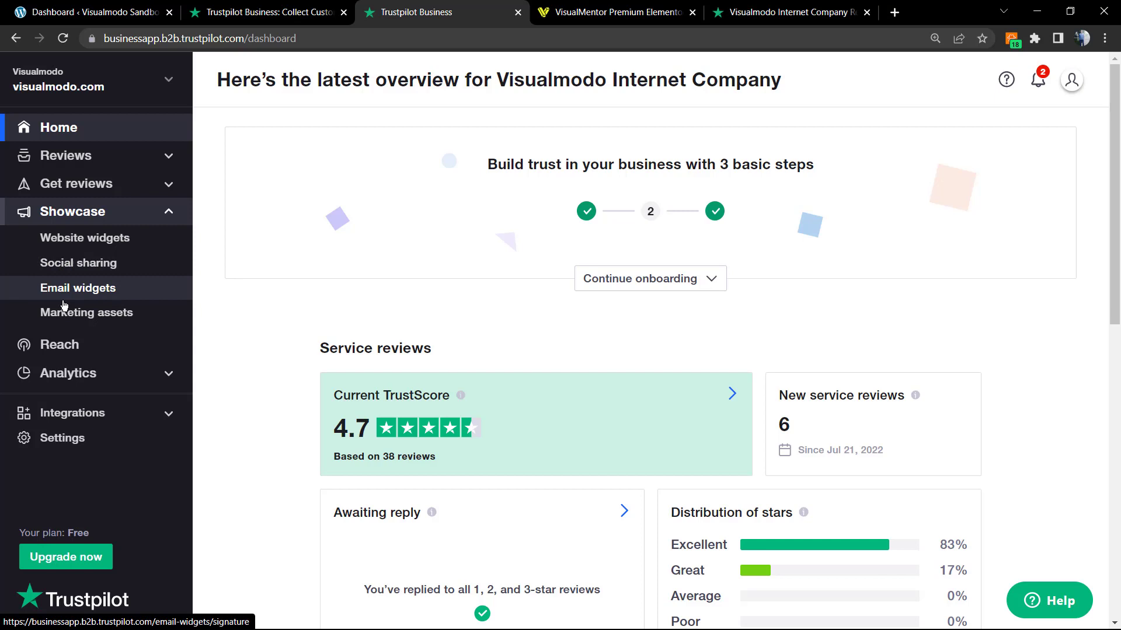
click(76, 240)
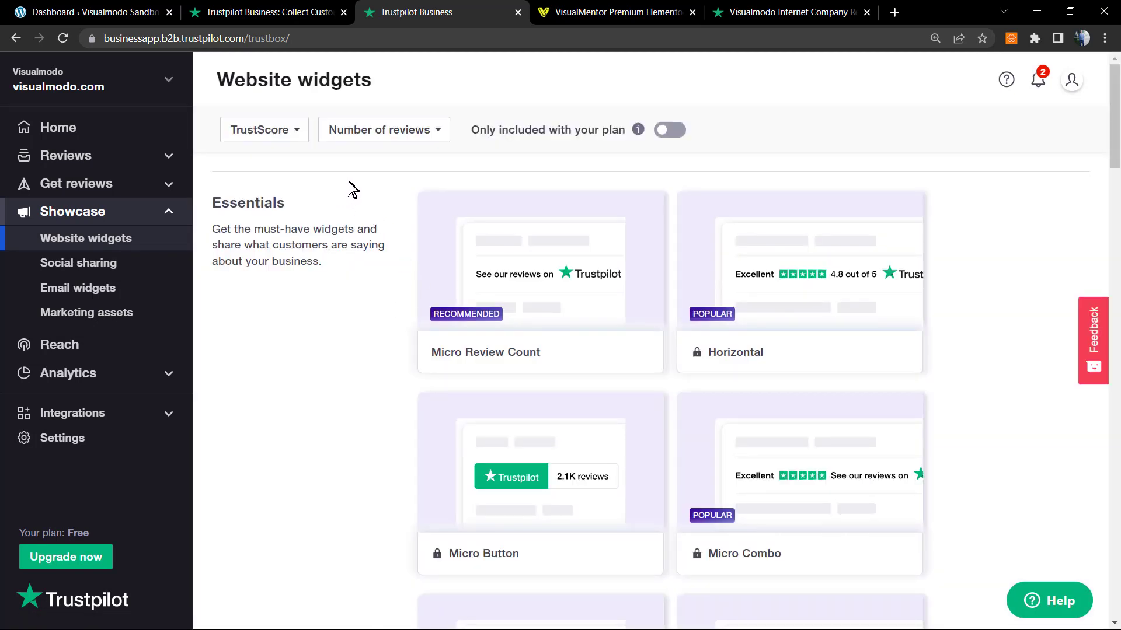
scroll(615, 300, down, 2)
scroll(615, 300, down, 3)
scroll(604, 302, down, 3)
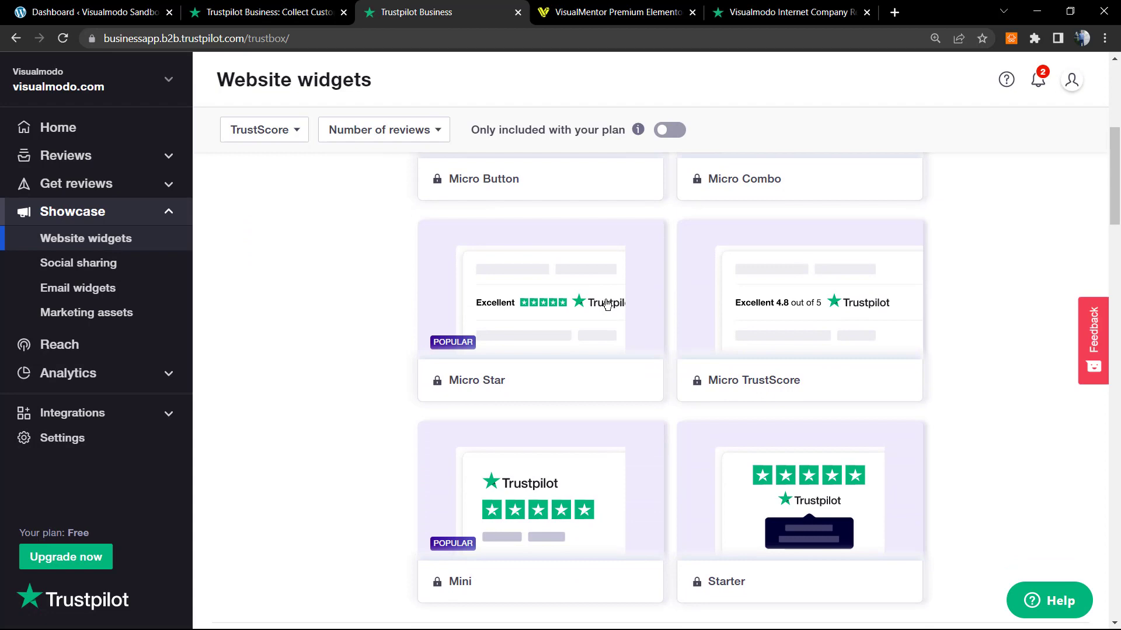
scroll(604, 302, down, 2)
scroll(605, 302, down, 2)
scroll(604, 302, down, 2)
scroll(605, 302, up, 2)
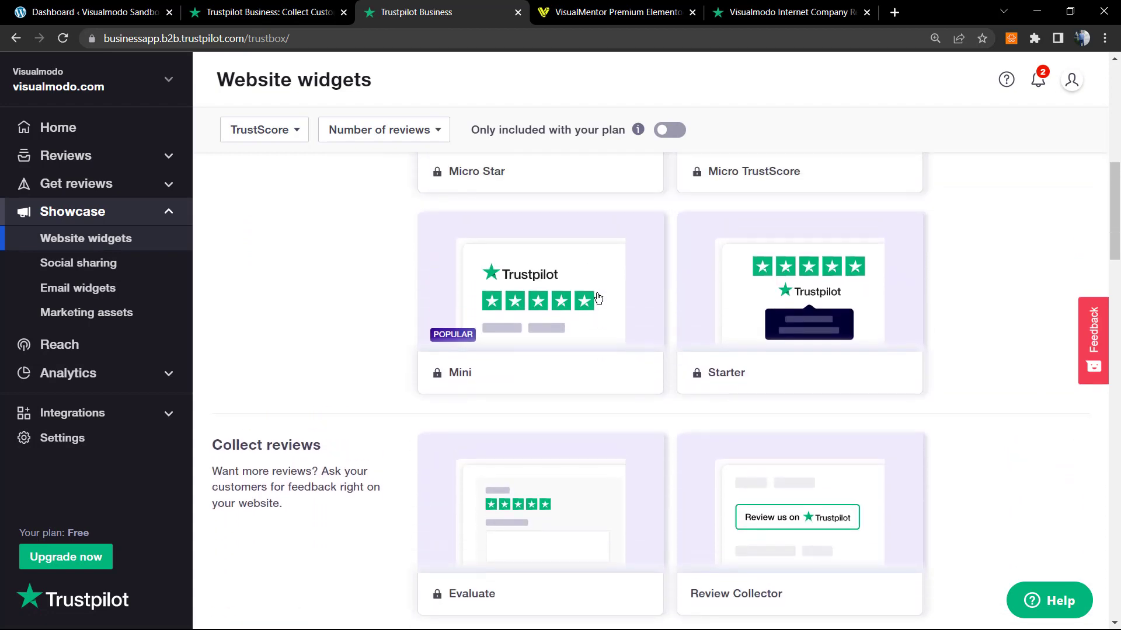
scroll(597, 297, up, 3)
scroll(598, 297, up, 3)
scroll(597, 296, up, 1)
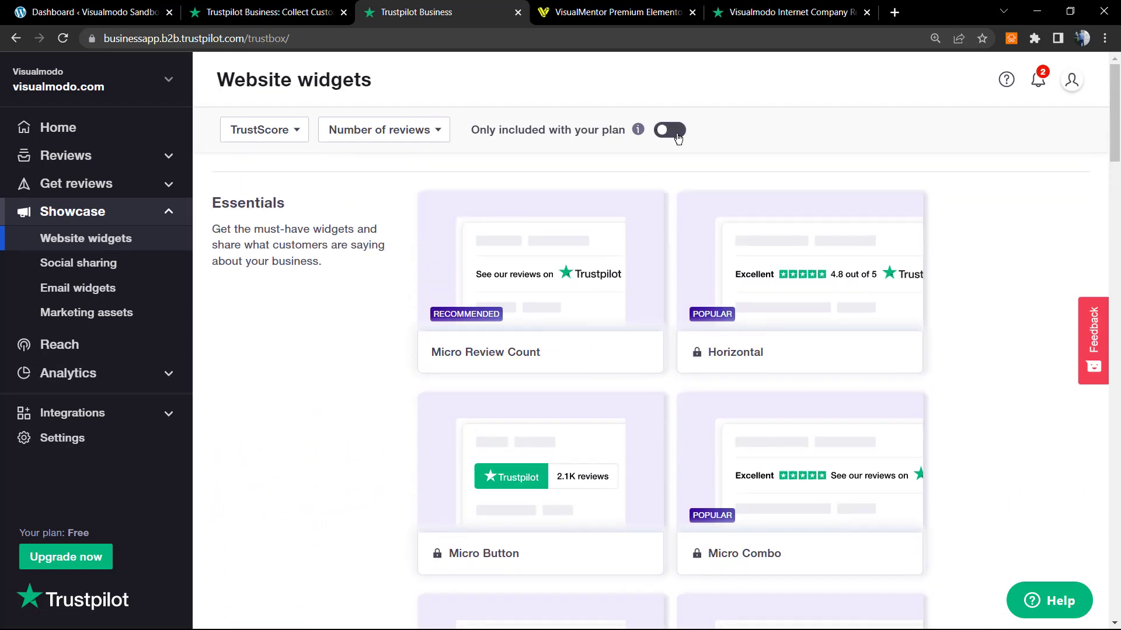
- Filter widgets to 'Only included with your plan' and choose the Micro Review Count card
click(677, 137)
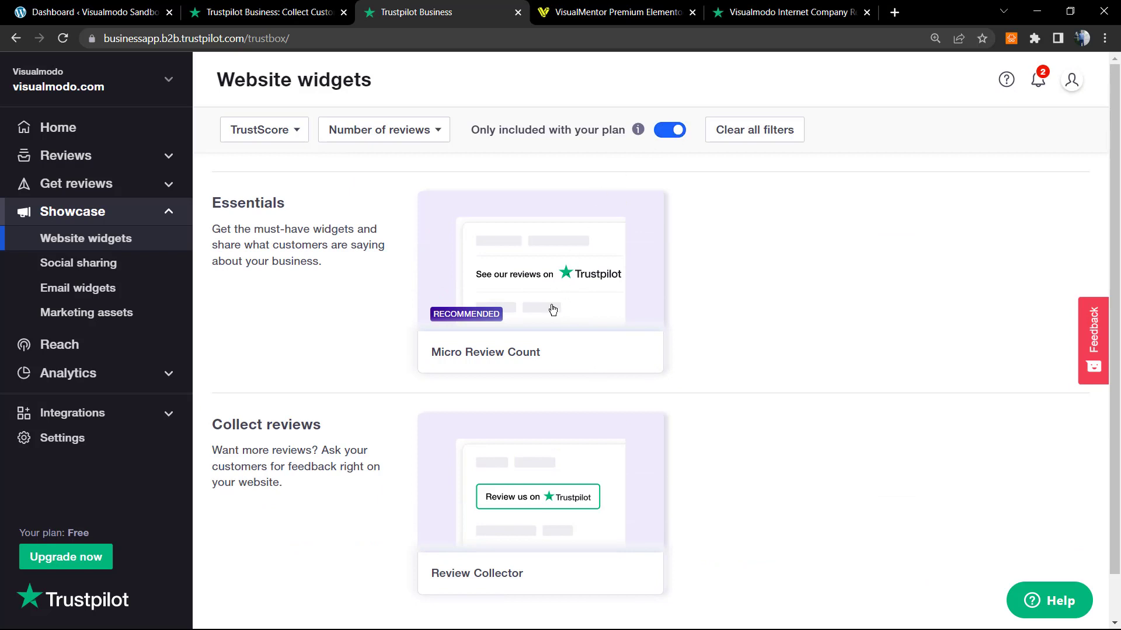
scroll(490, 320, down, 1)
scroll(490, 319, up, 1)
scroll(508, 280, down, 1)
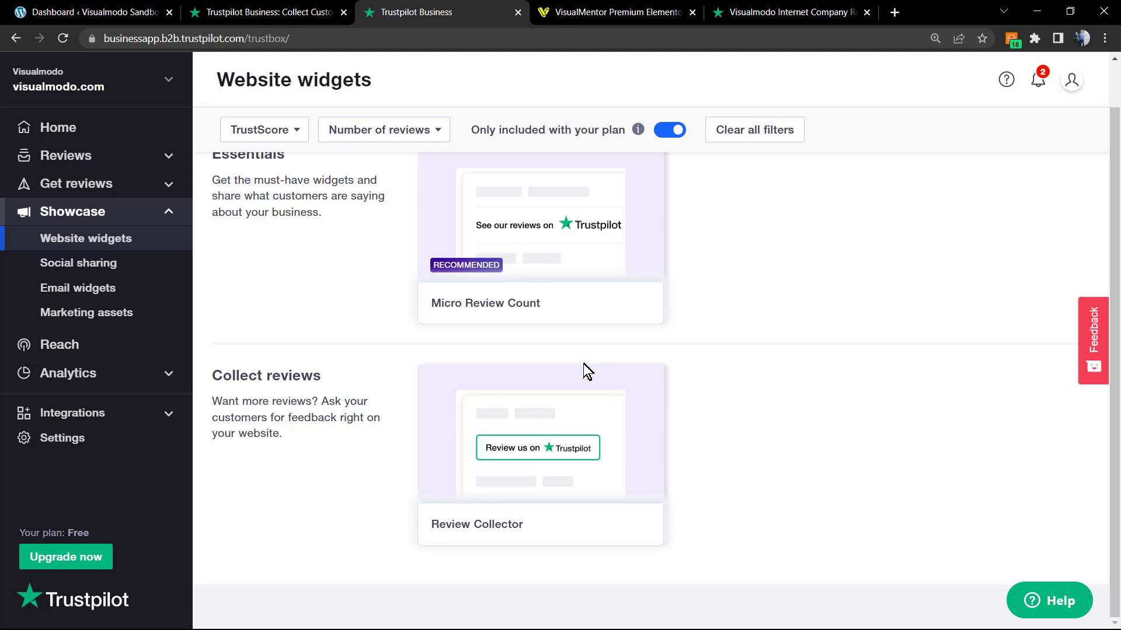
scroll(548, 386, up, 1)
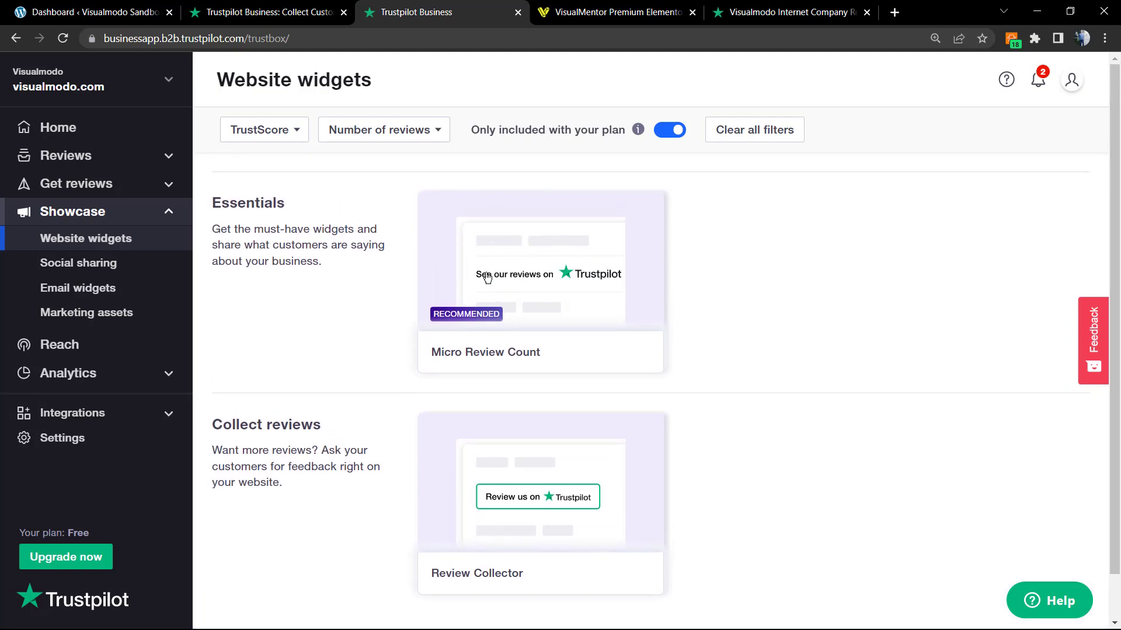
click(484, 277)
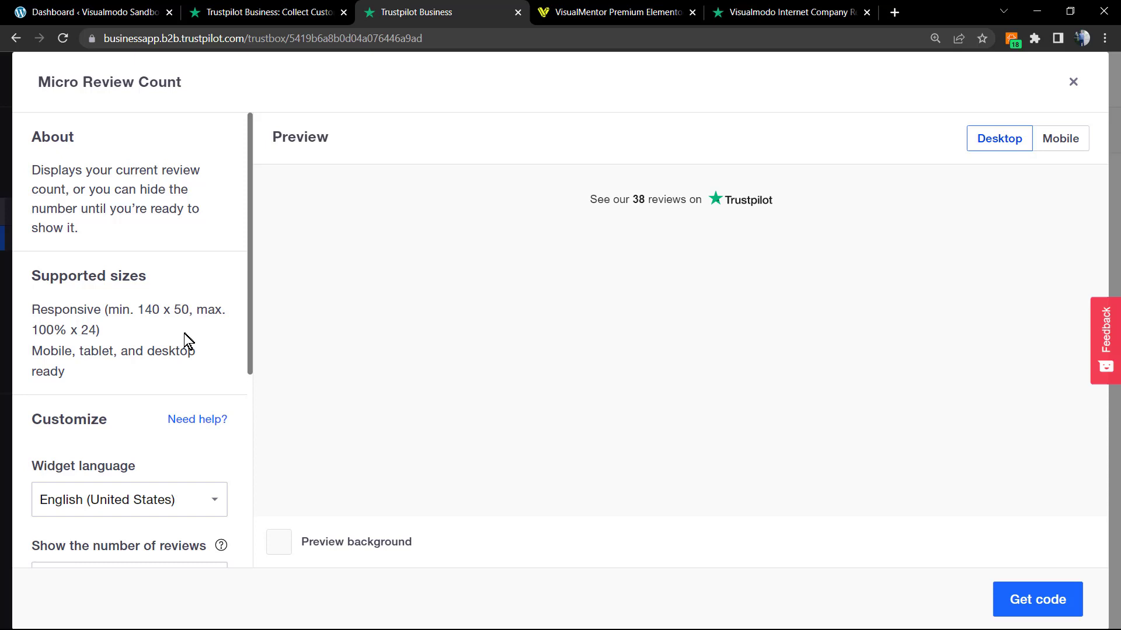
scroll(184, 334, down, 1)
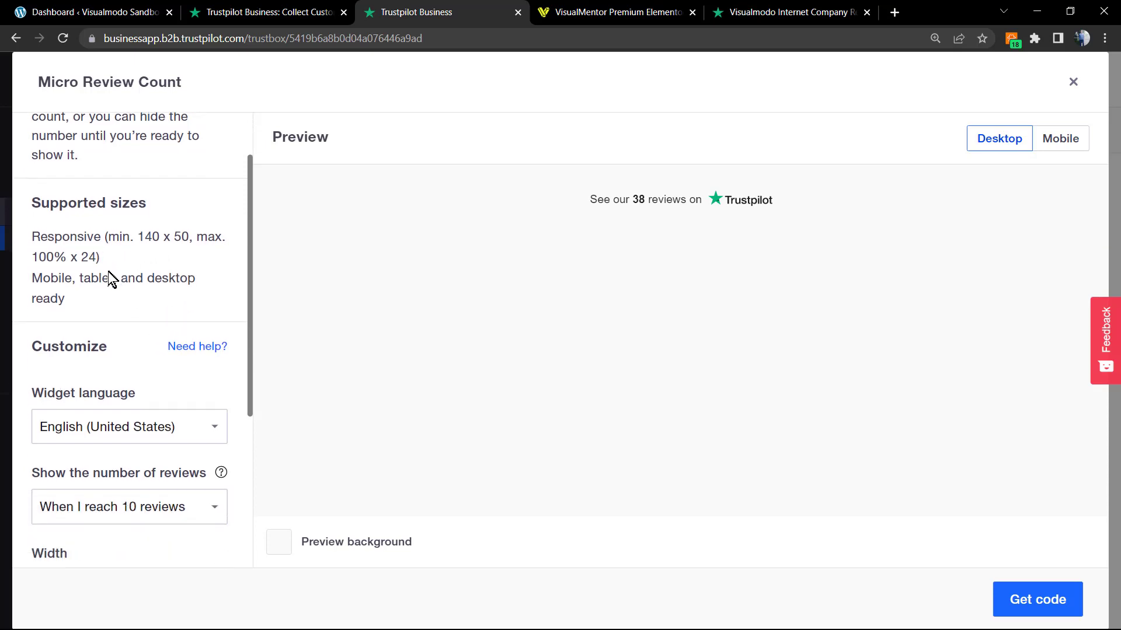
scroll(108, 272, down, 1)
scroll(108, 272, down, 1)
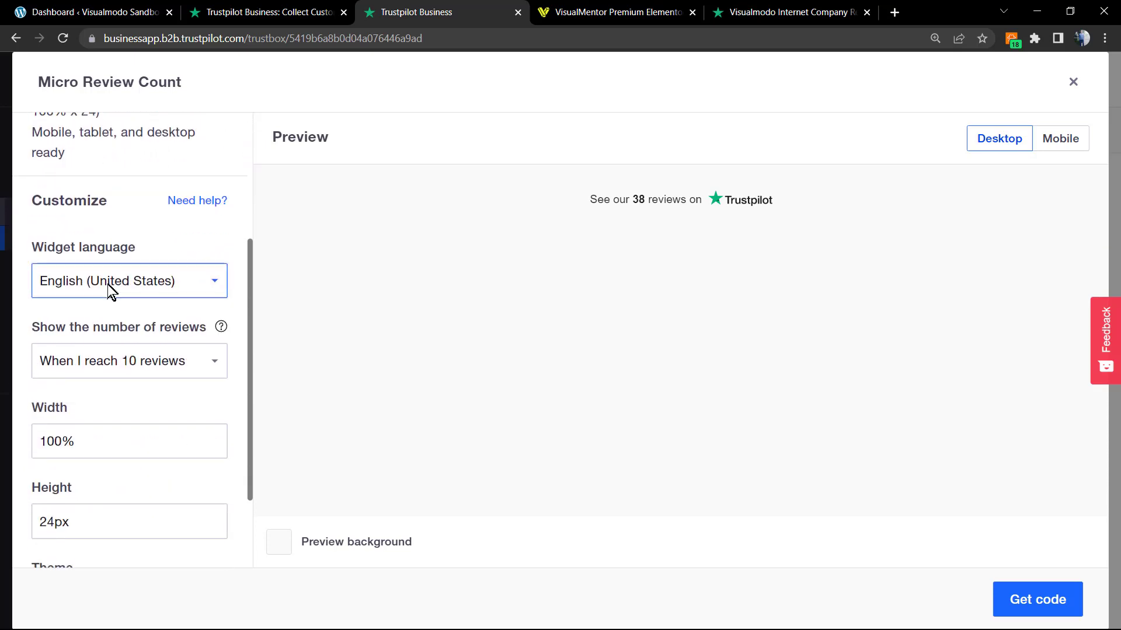
scroll(108, 289, down, 1)
- Keep width 100%, set height to 24px, try the Dark theme and revert to Light
click(113, 296)
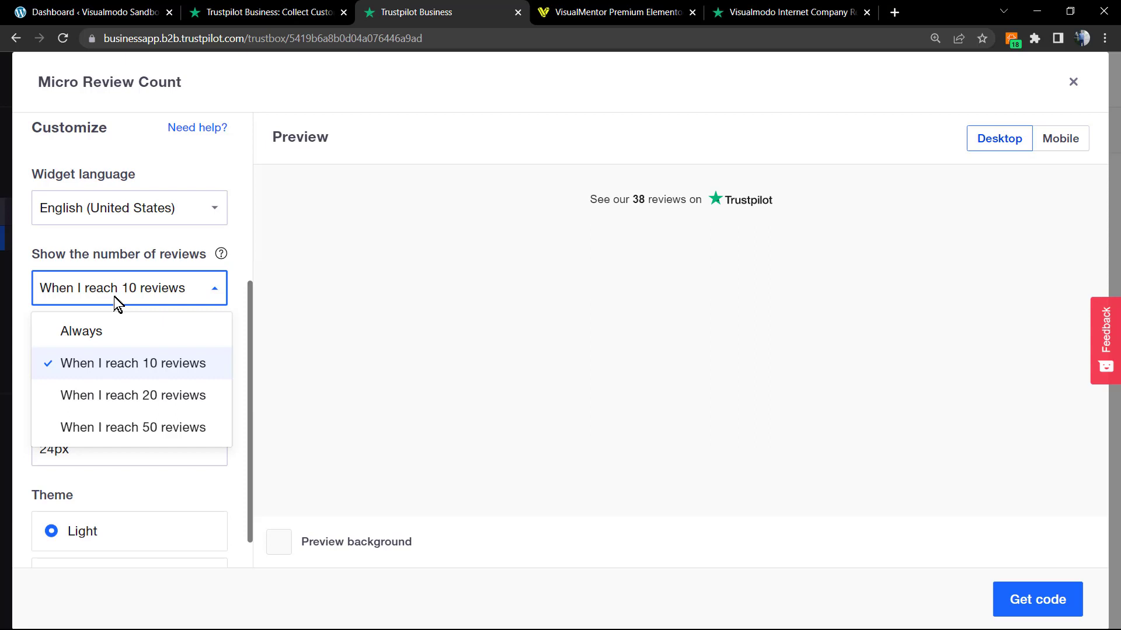
click(209, 302)
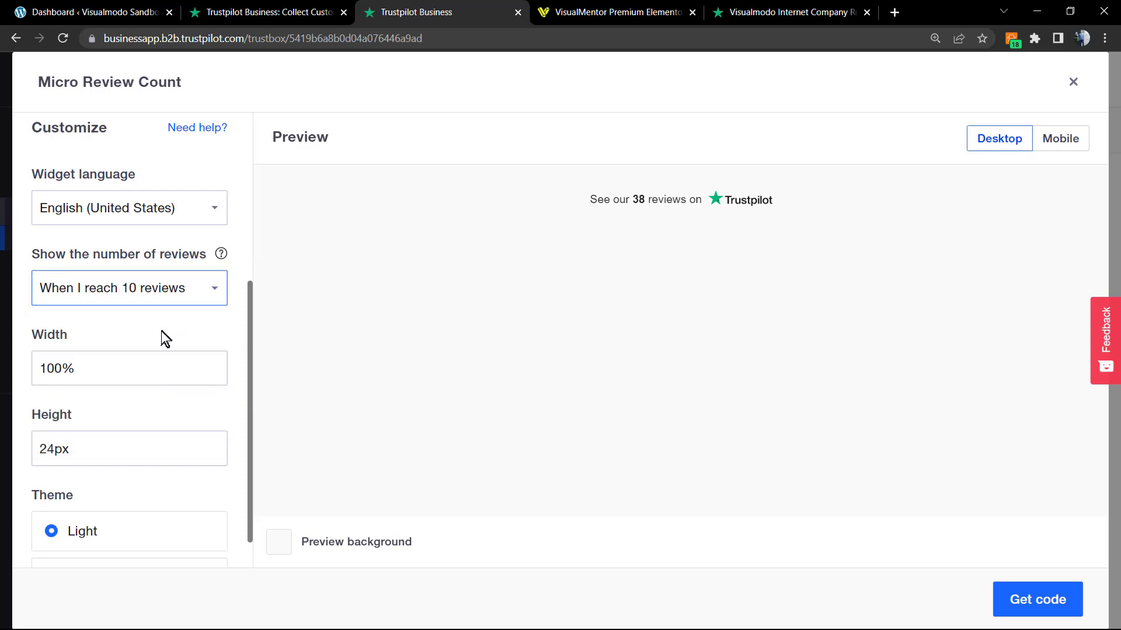
scroll(161, 331, down, 1)
click(133, 325)
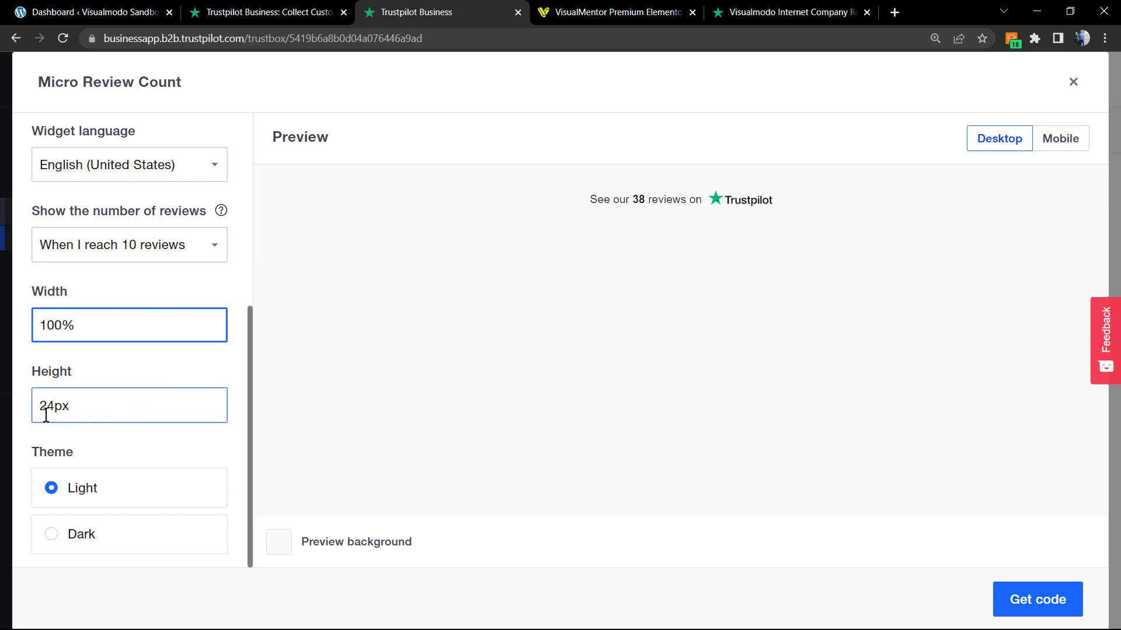
drag(49, 406, 34, 406)
text(4)
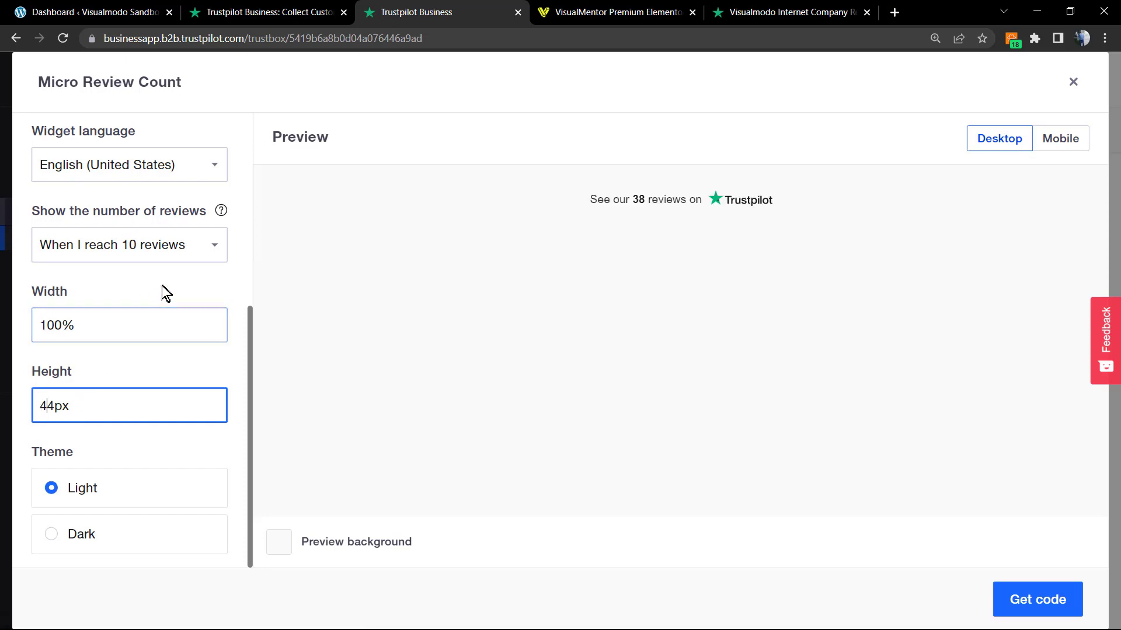
drag(49, 406, 18, 416)
text(34)
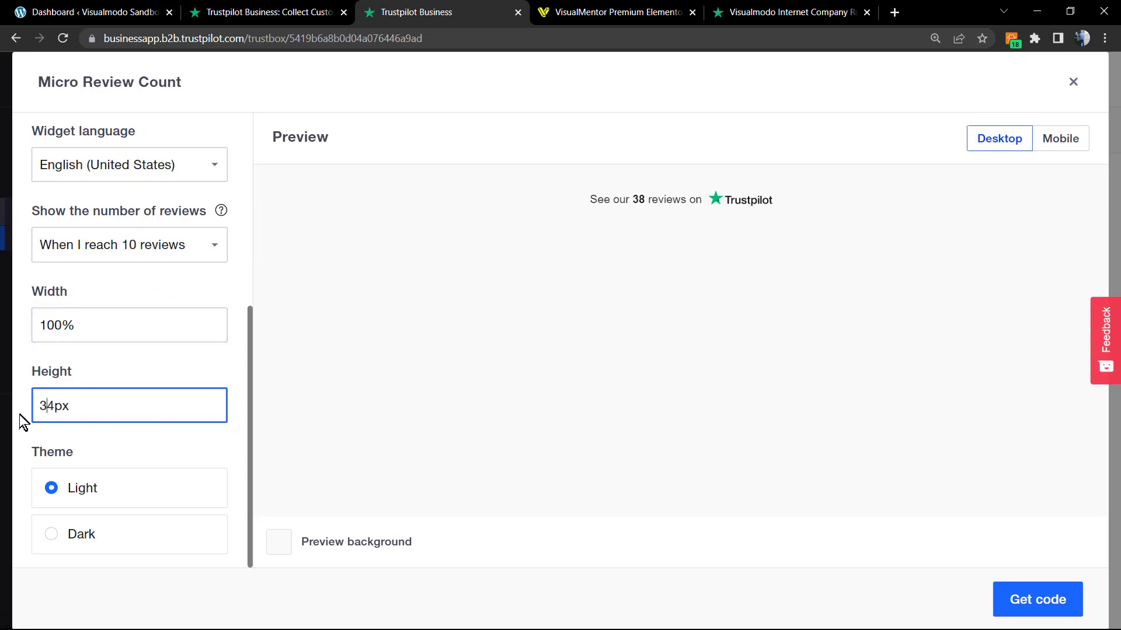
text(2)
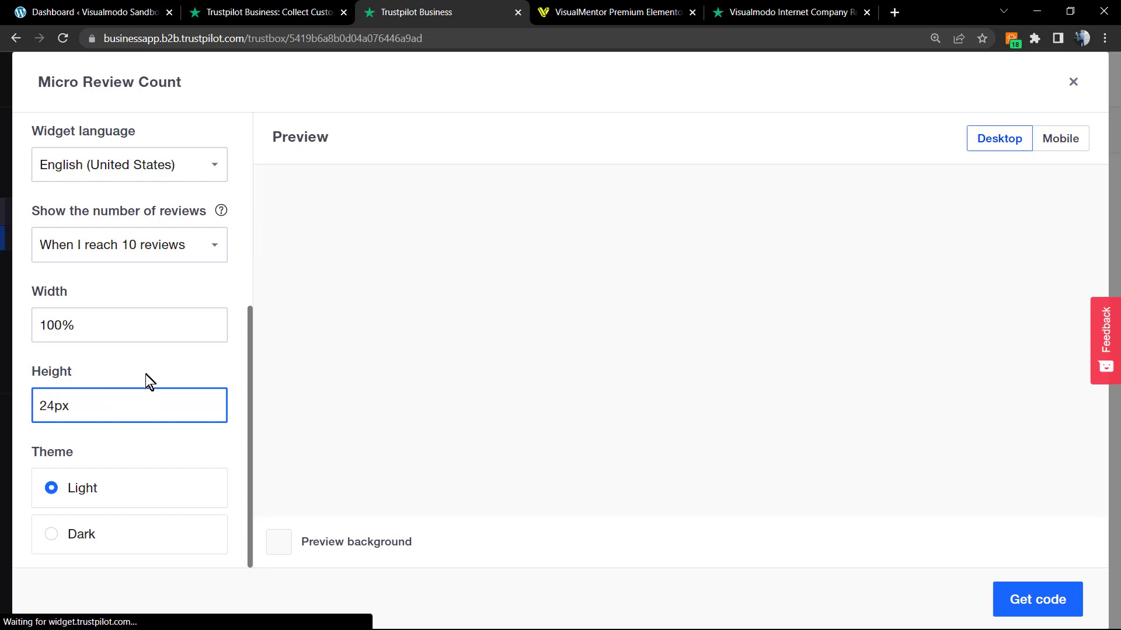
click(113, 539)
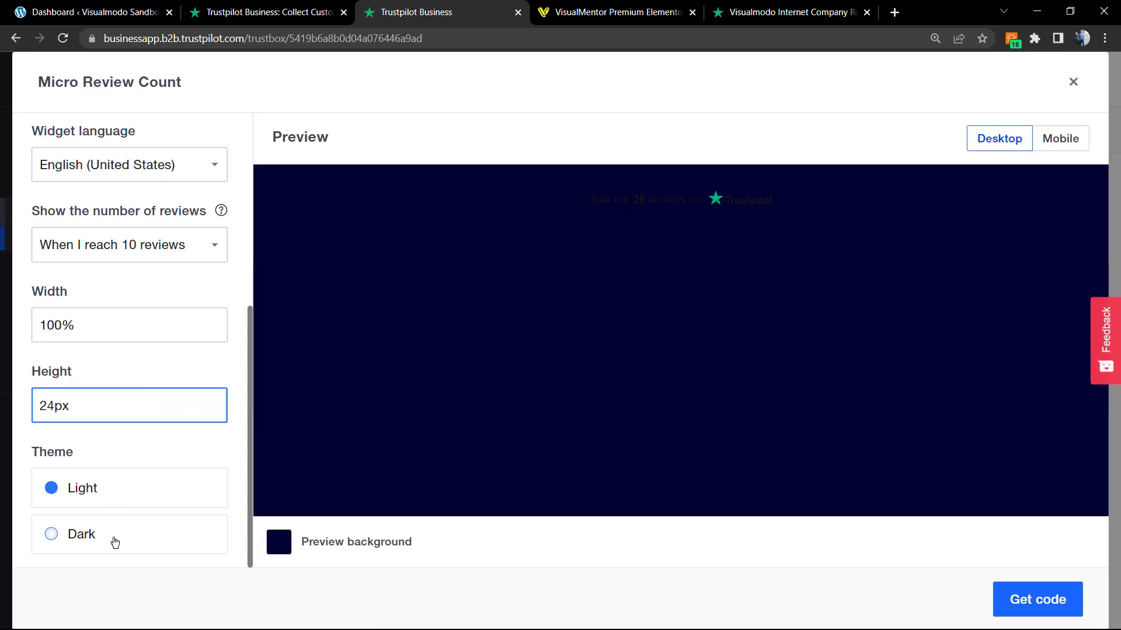
click(112, 491)
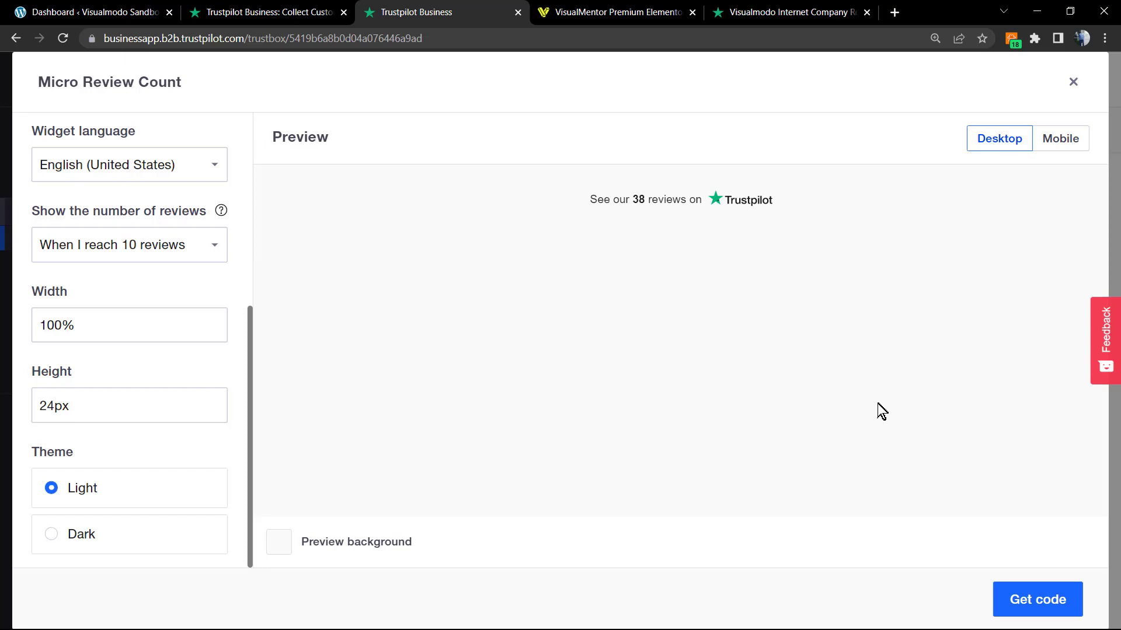
- Generate the embed code, copy the TrustBox head script and switch to WordPress
click(1036, 608)
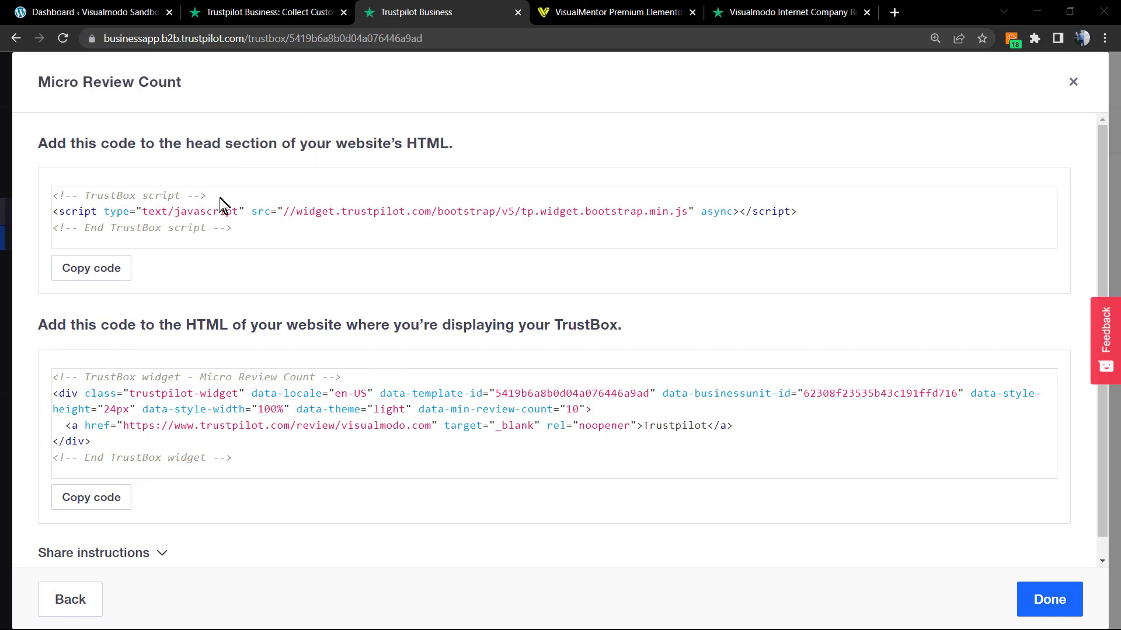
click(98, 276)
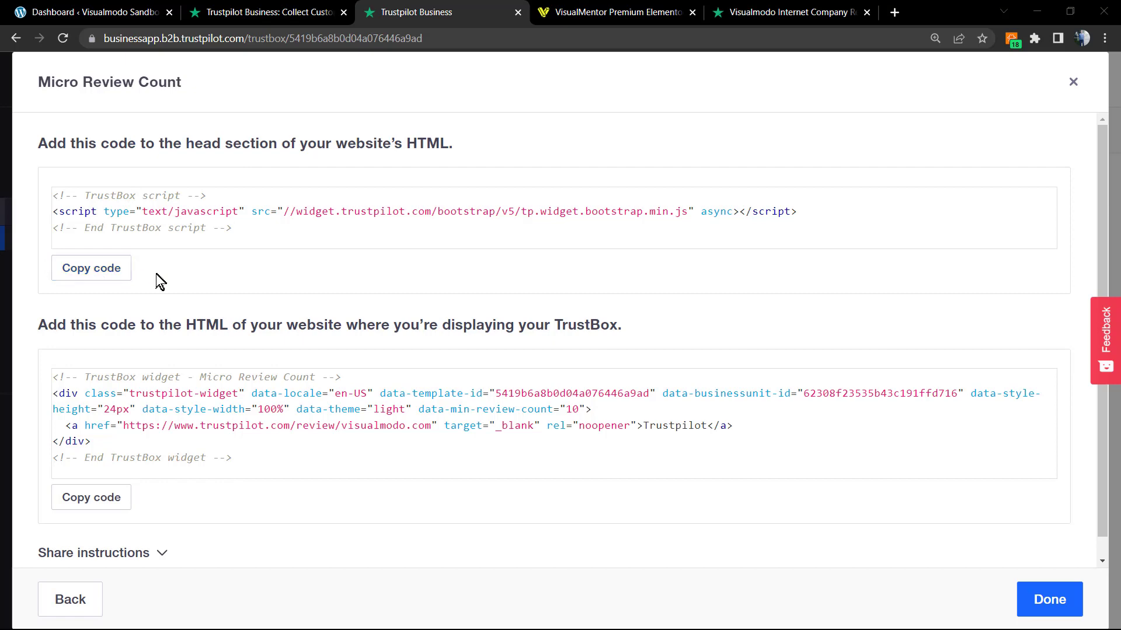
click(143, 13)
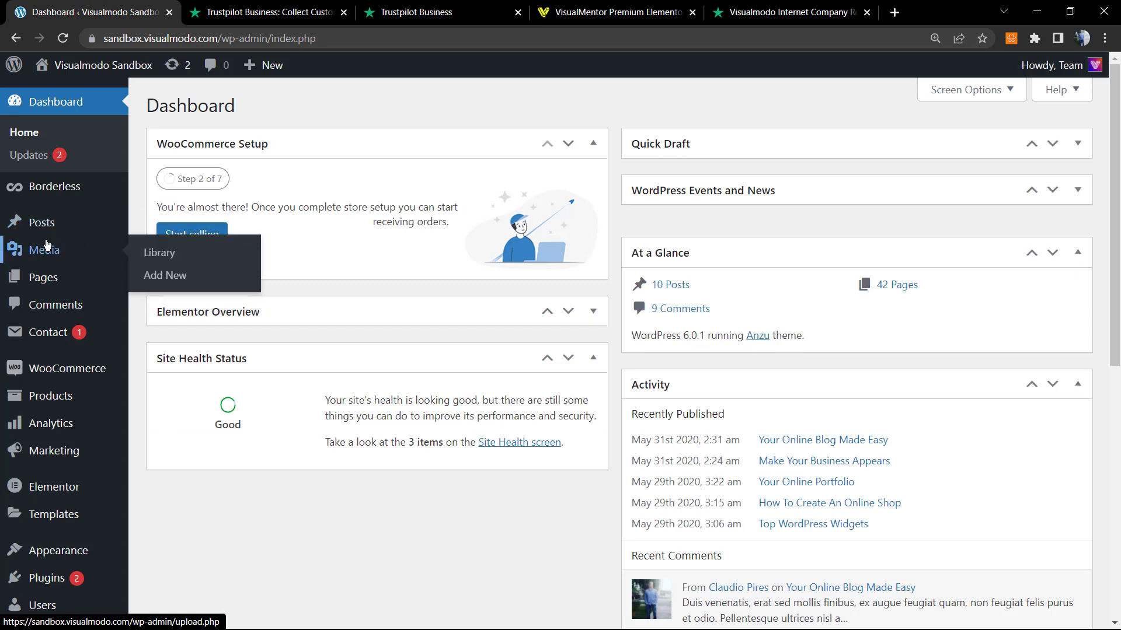
mouse_move(44, 277)
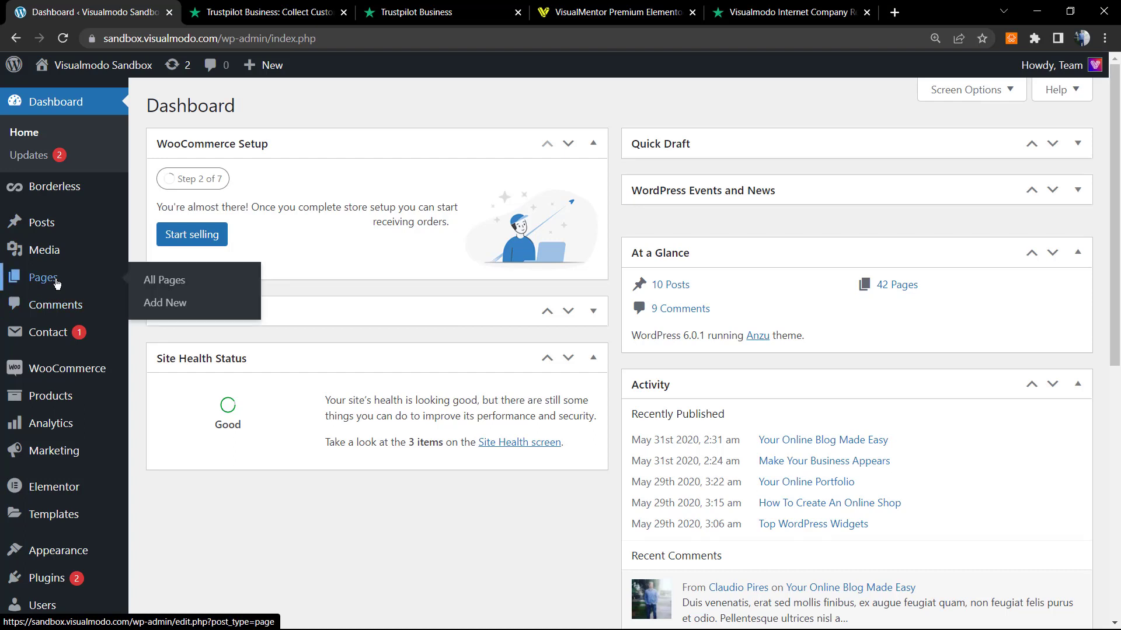
- Add a new page with a Custom HTML block and paste the TrustBox script into it
click(161, 302)
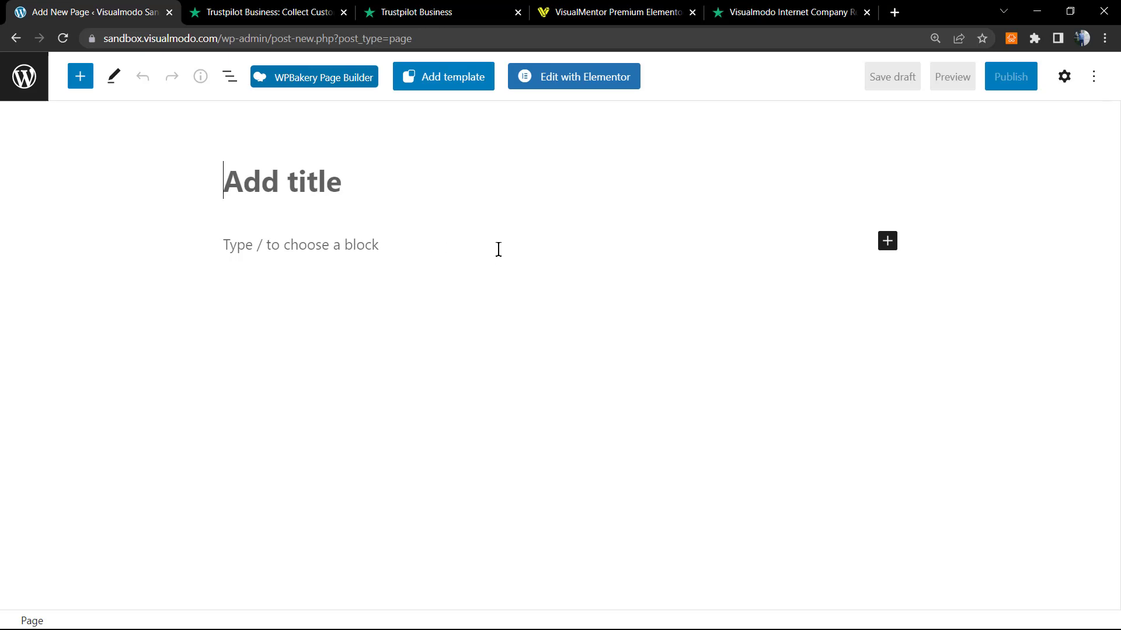
click(385, 245)
click(887, 242)
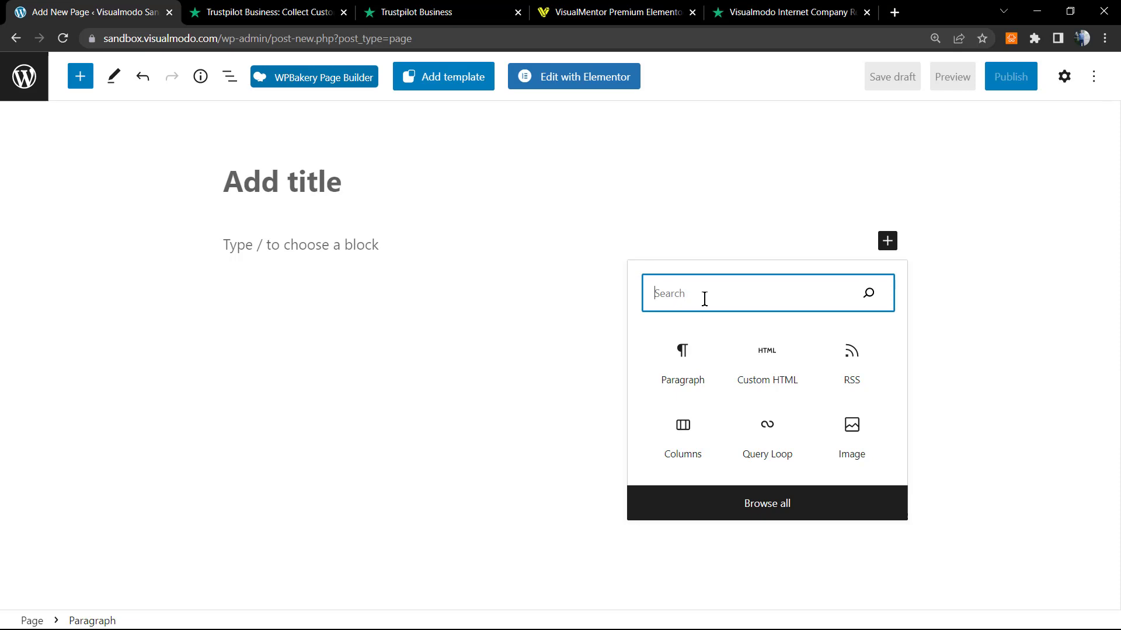
click(766, 363)
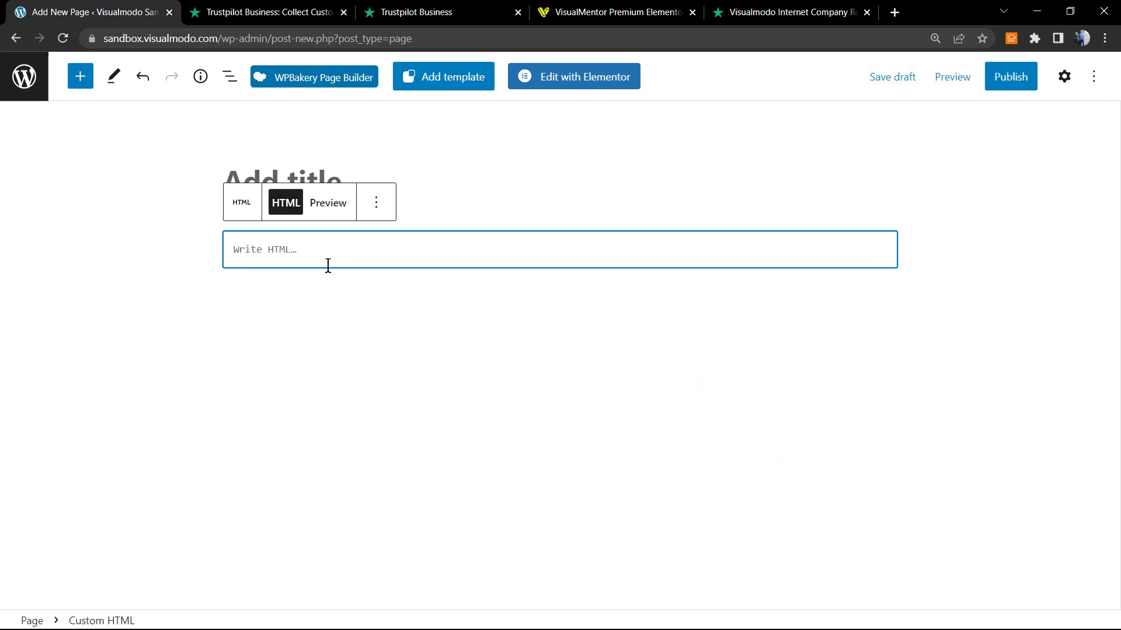
key(ctrl+v)
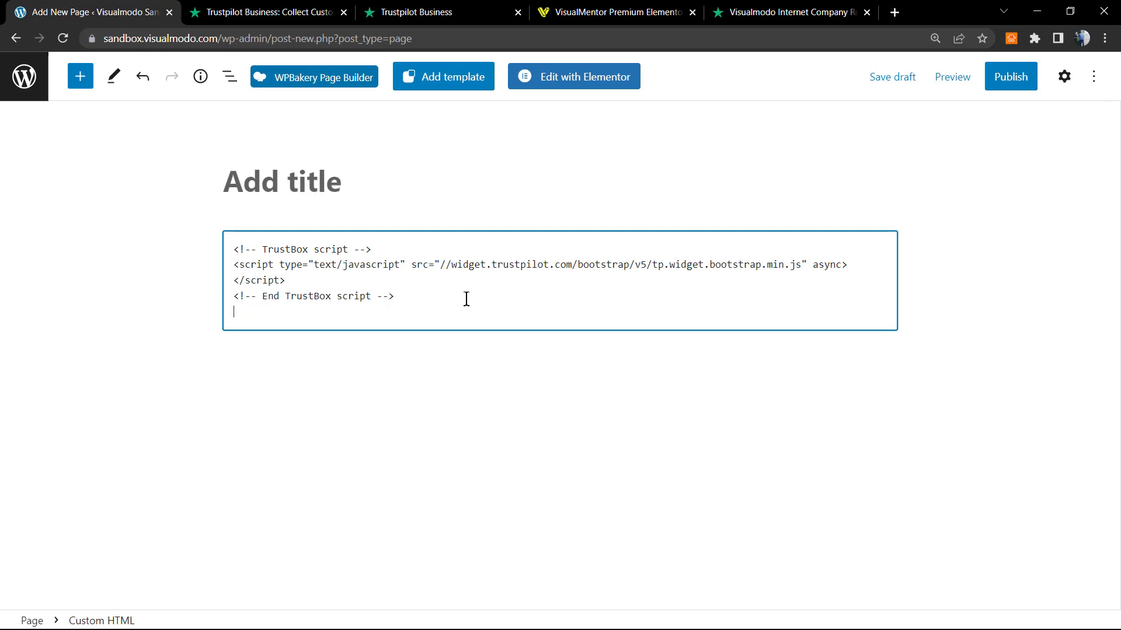
- Copy the Micro Review Count widget code from Trustpilot and paste it below the script
click(419, 11)
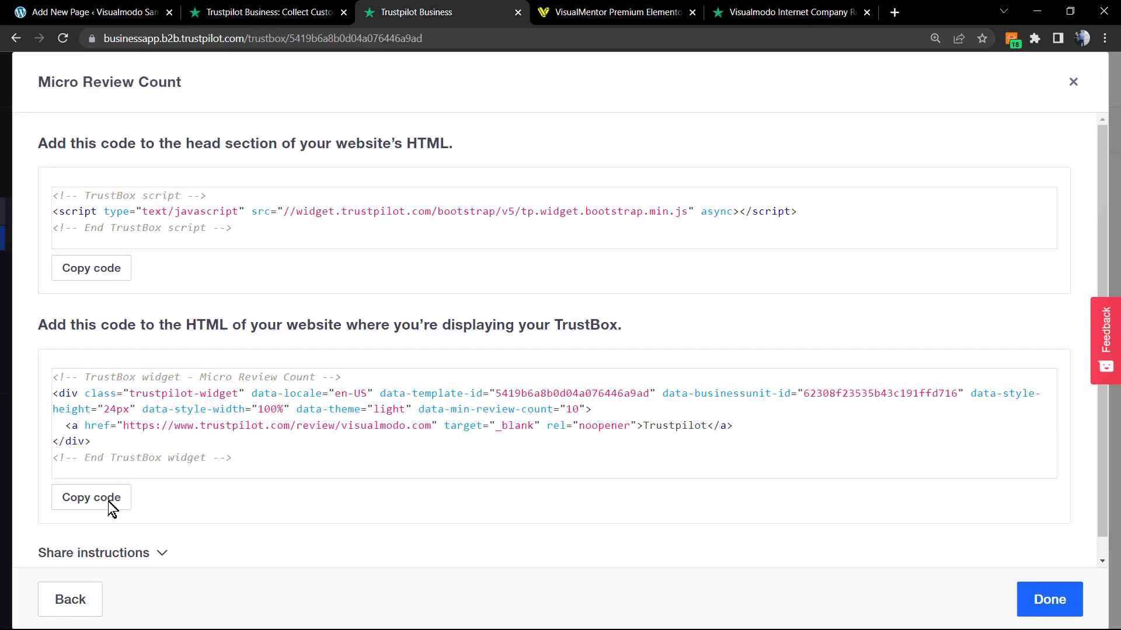
click(91, 498)
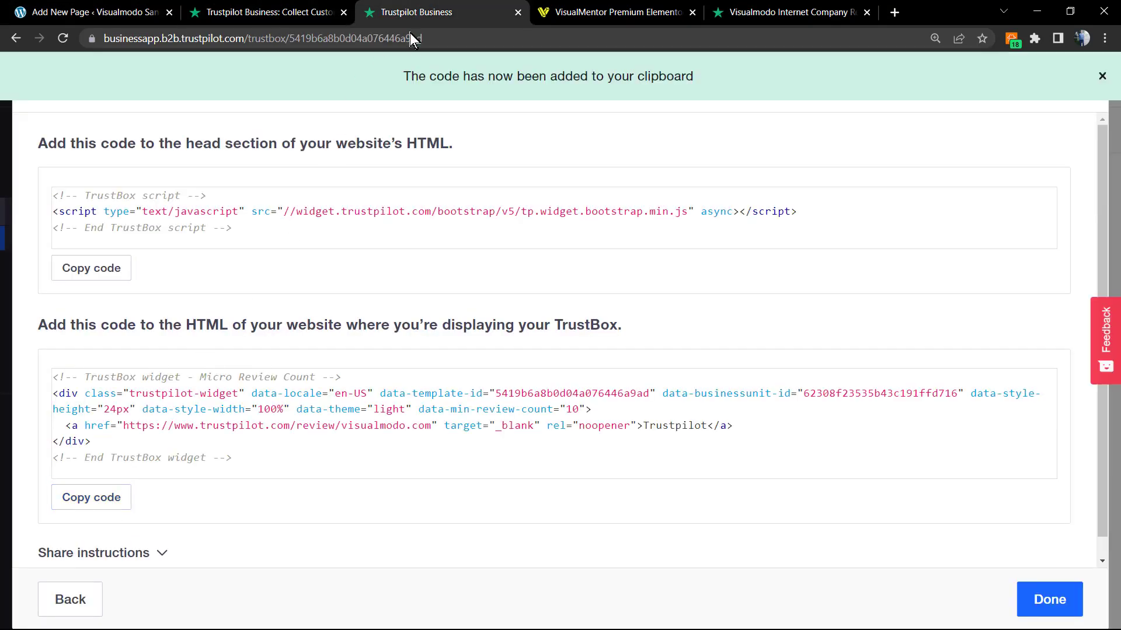
click(88, 11)
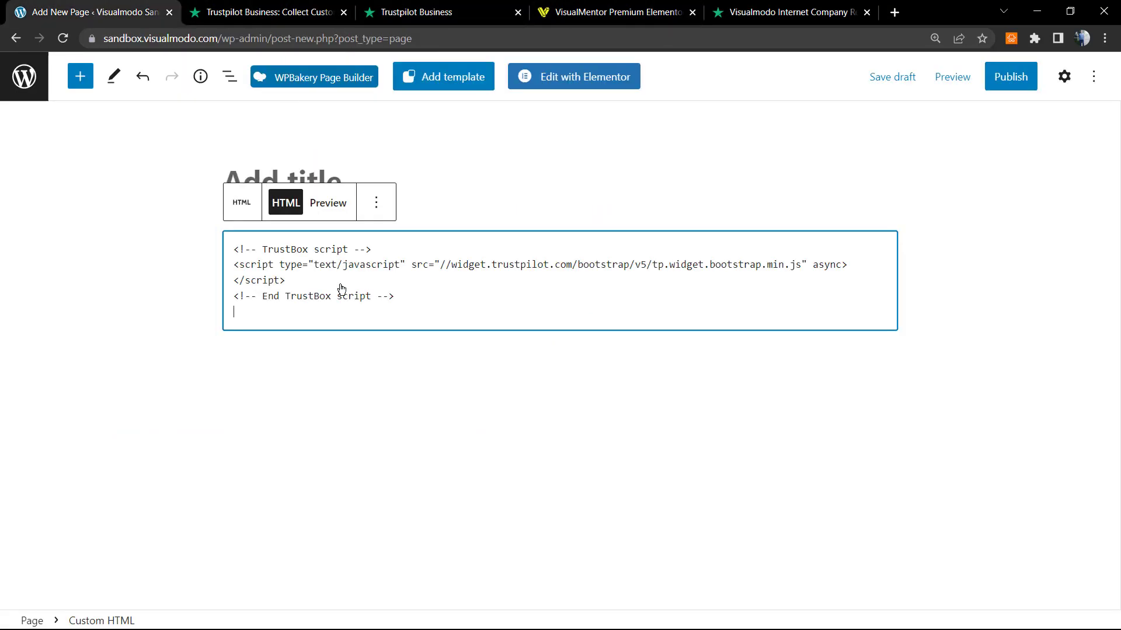
click(317, 313)
key(ctrl+v)
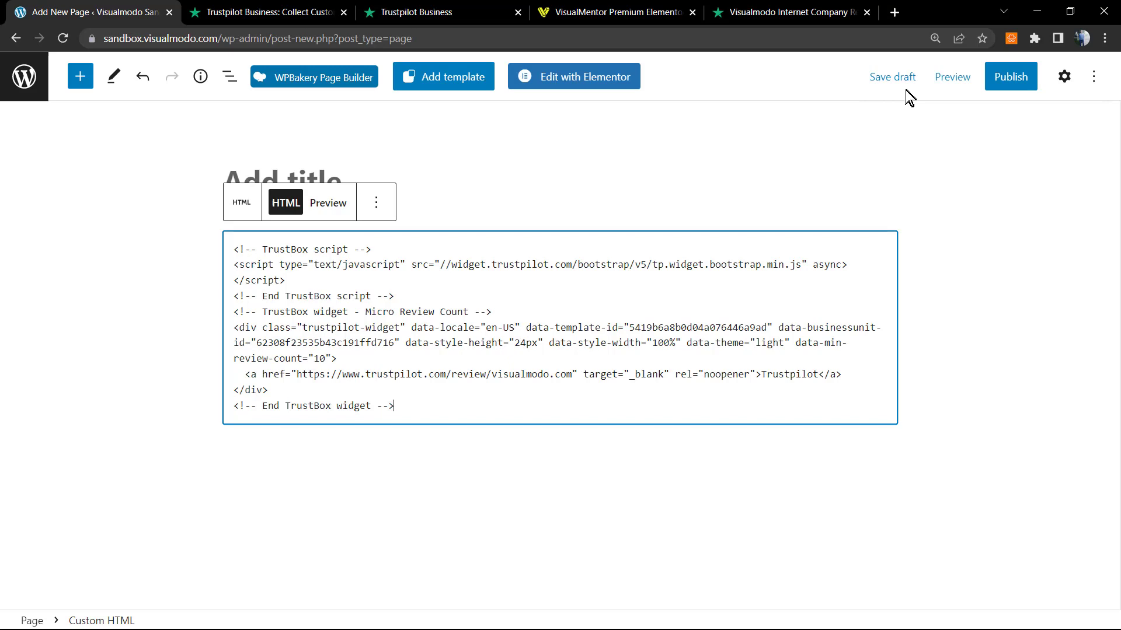
click(952, 77)
- Preview the page in a new tab showing 'See our 38 reviews on Trustpilot', then return to the editor
click(827, 226)
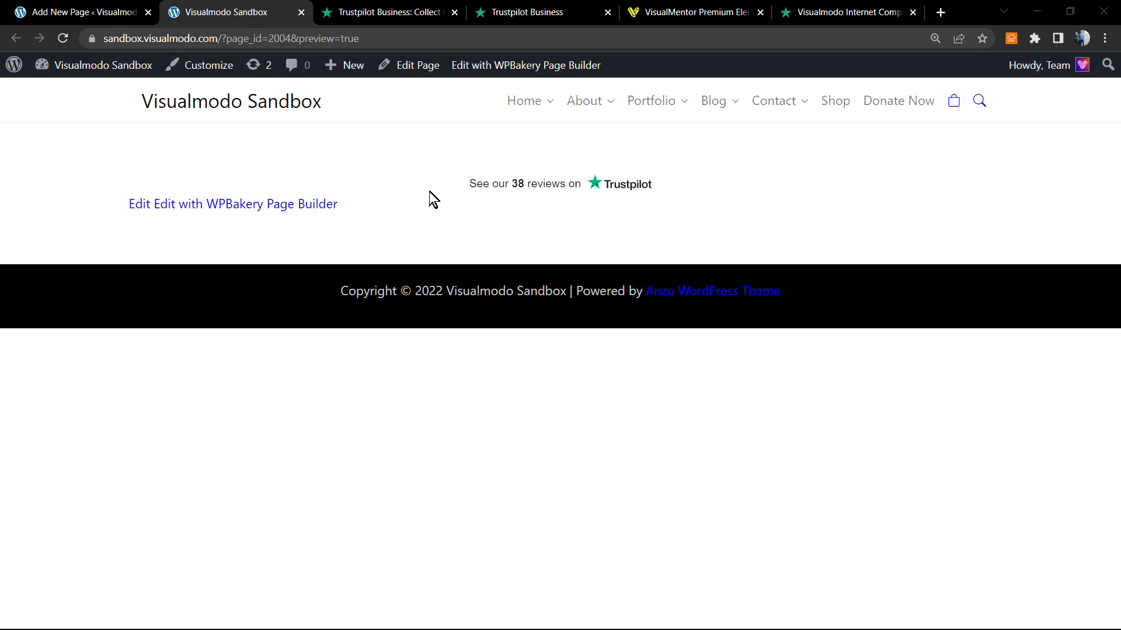
triple_click(680, 182)
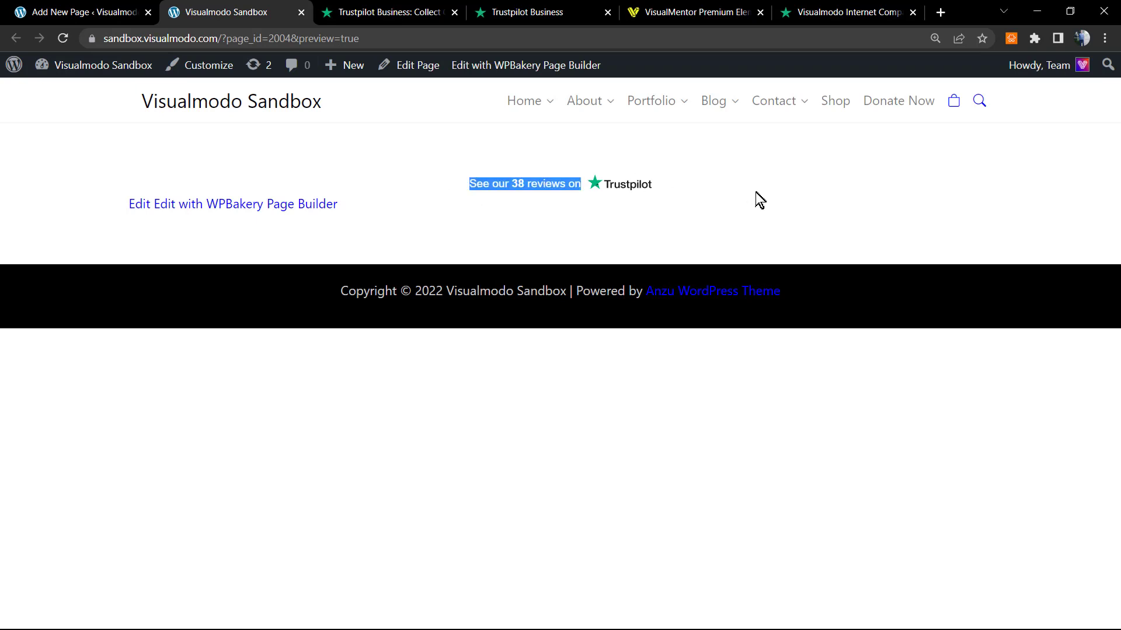
click(409, 183)
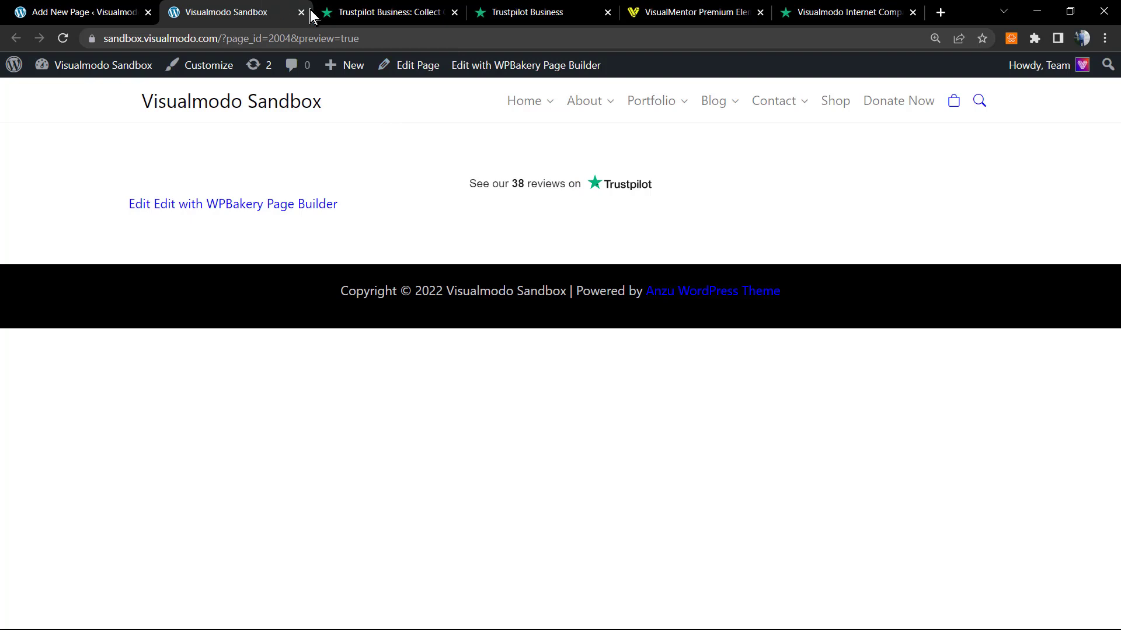
click(125, 5)
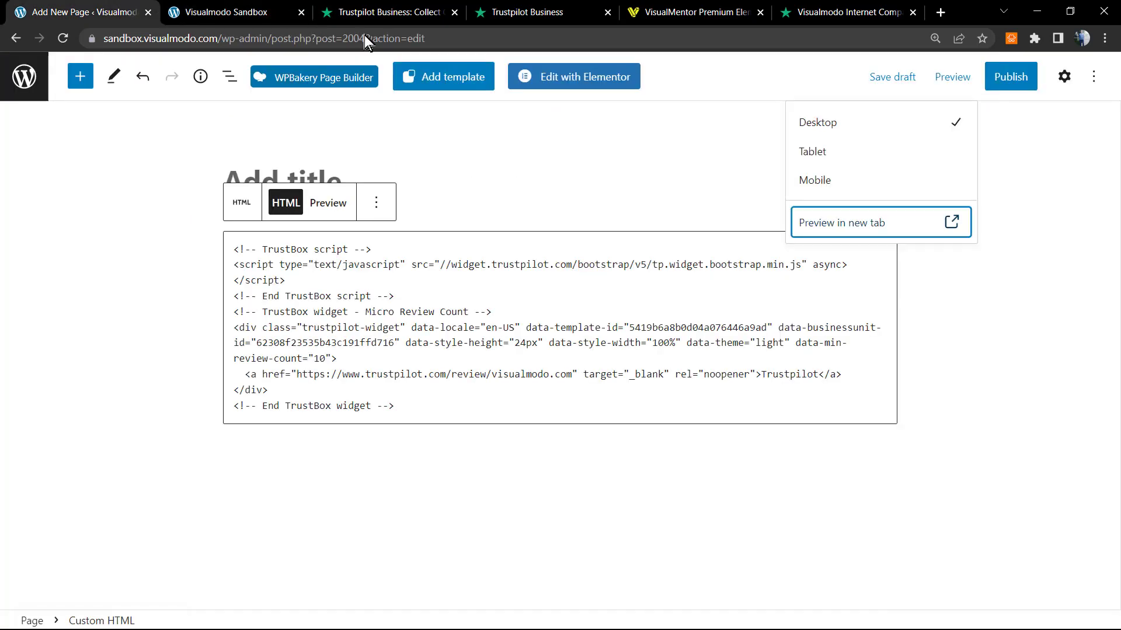
- Remove the Custom HTML block and switch the page to the classic editor
click(375, 202)
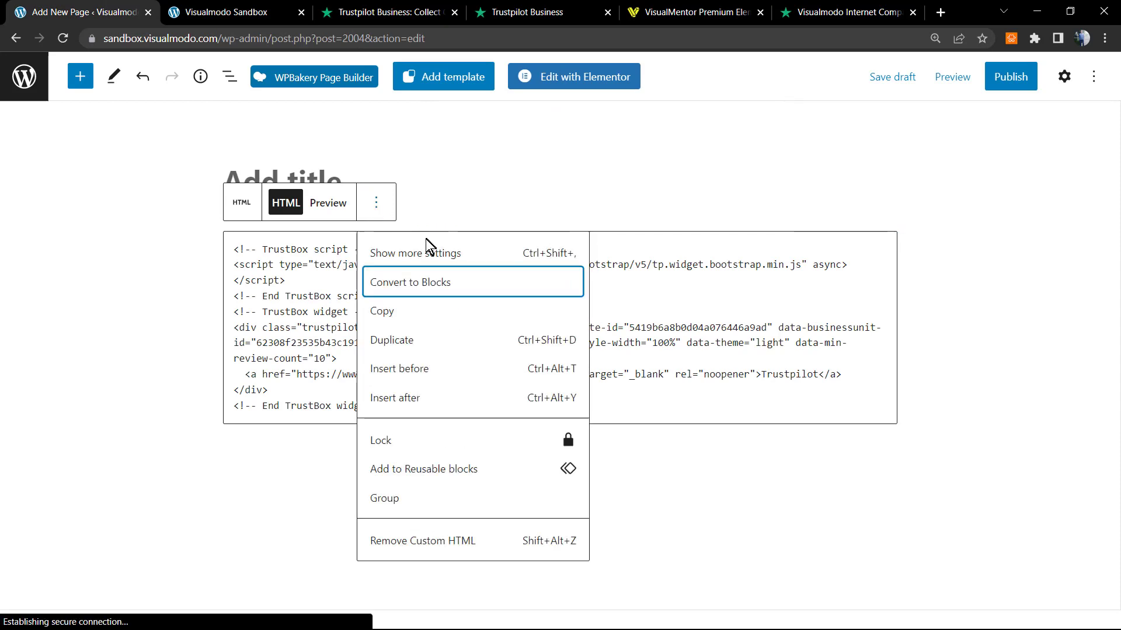
click(423, 539)
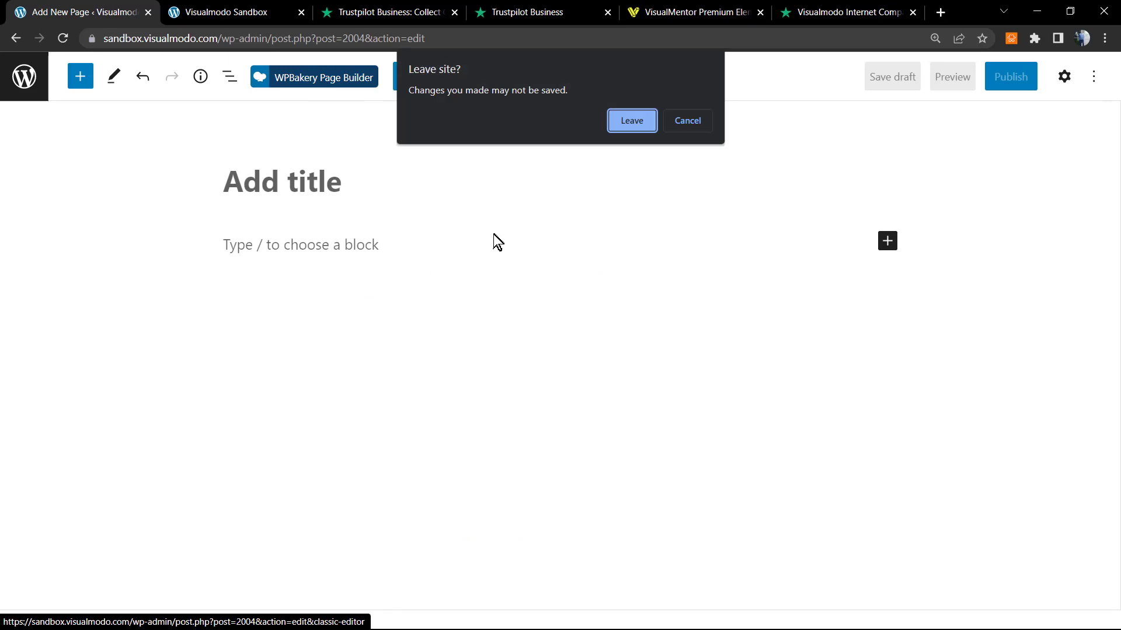
click(630, 124)
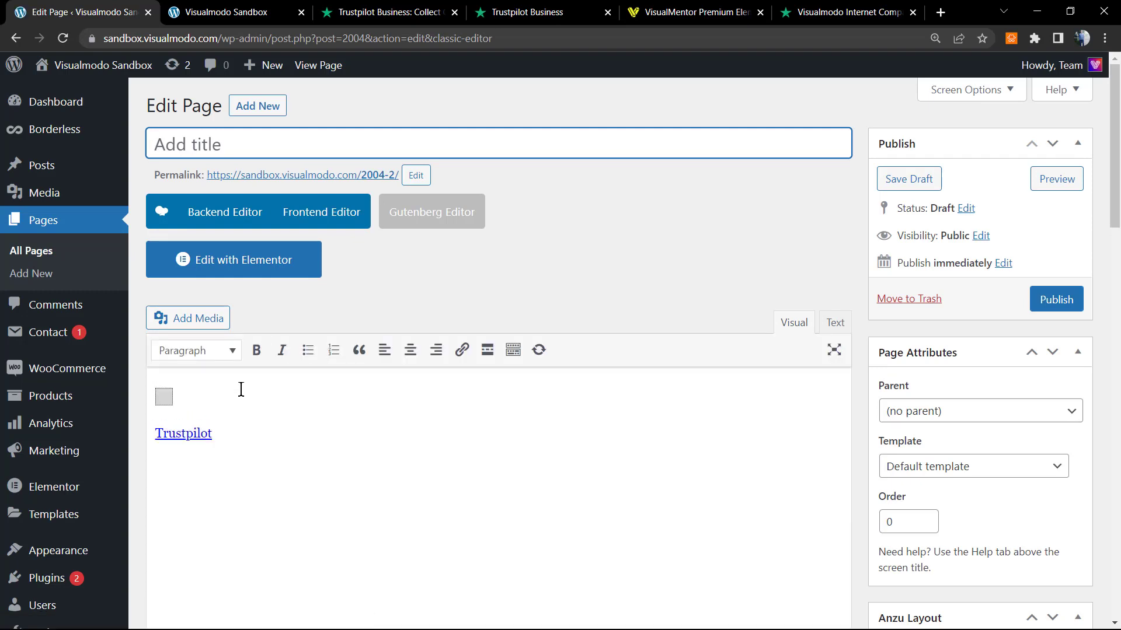
- Delete the leftover Trustpilot link and move to the WPBakery backend editor
double_click(275, 433)
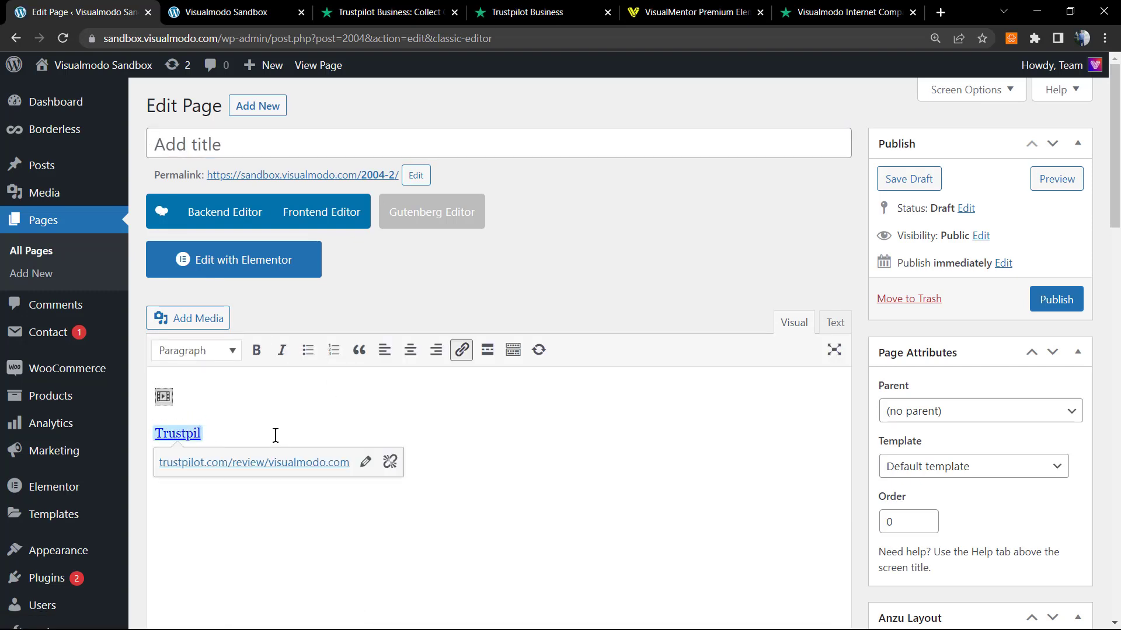
key(Delete)
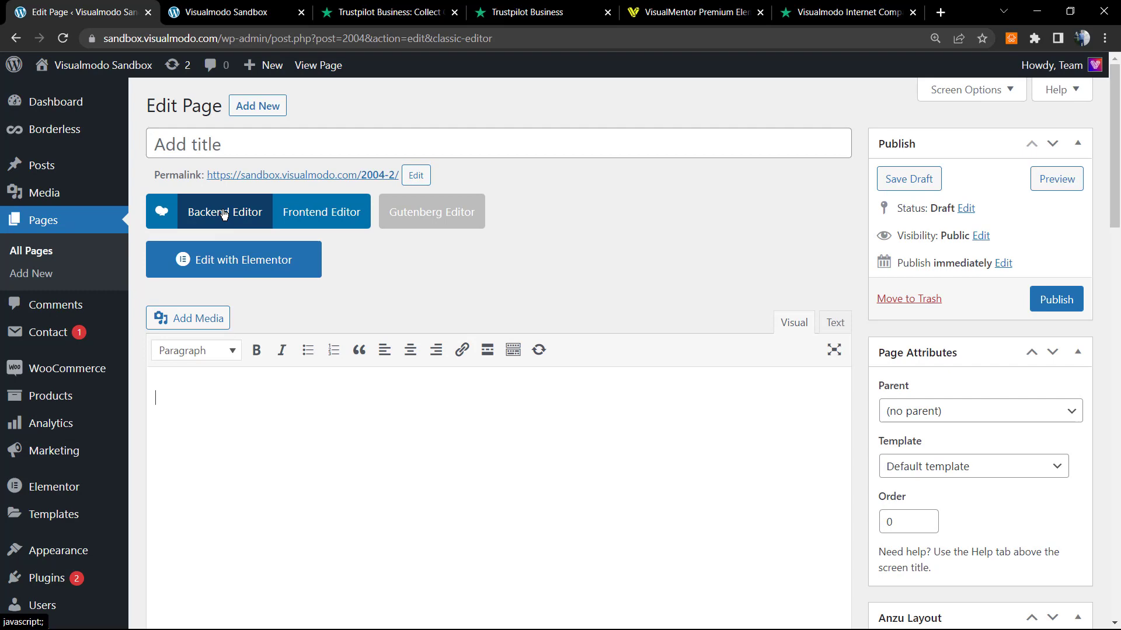
click(224, 213)
- Add a Raw HTML element, searched as 'html', holding only the Micro Review Count widget code
click(217, 350)
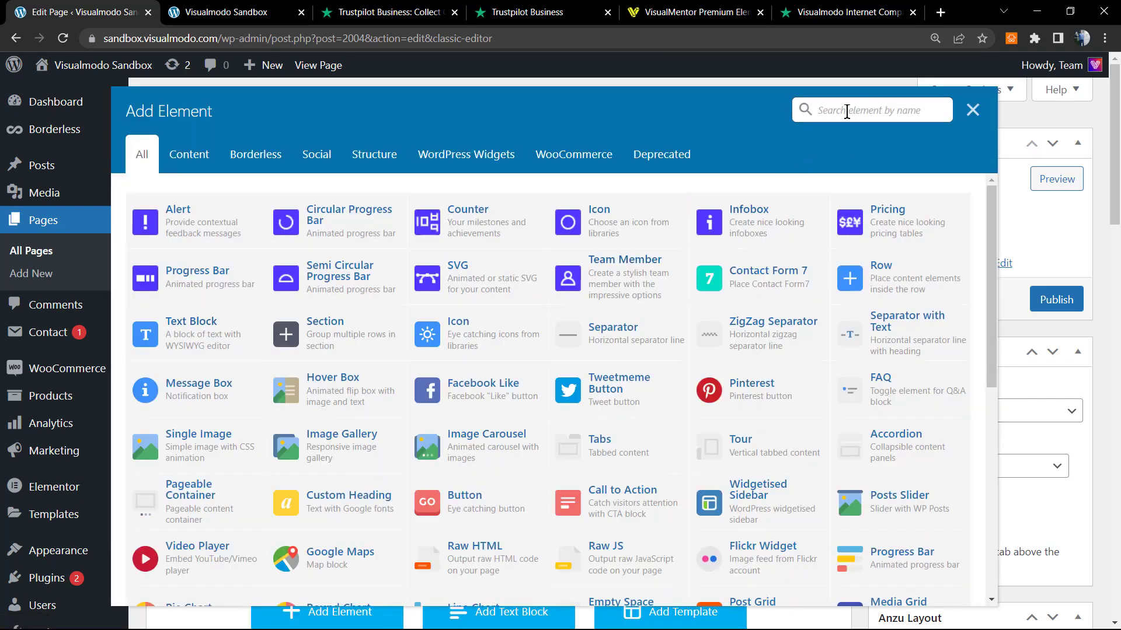
click(848, 109)
text(h)
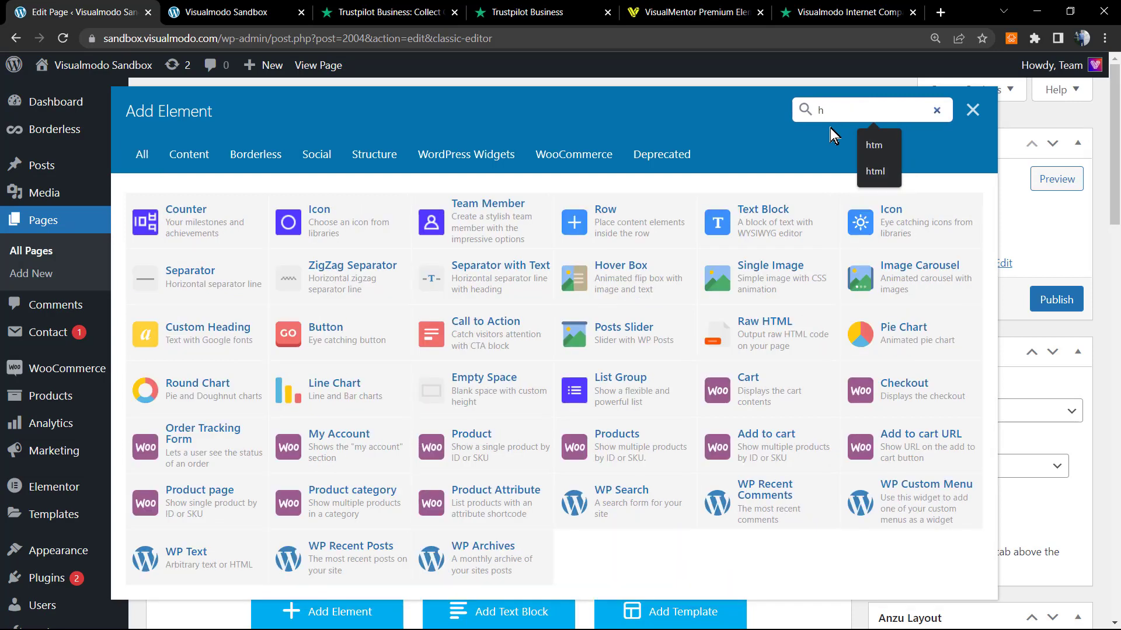
text(t)
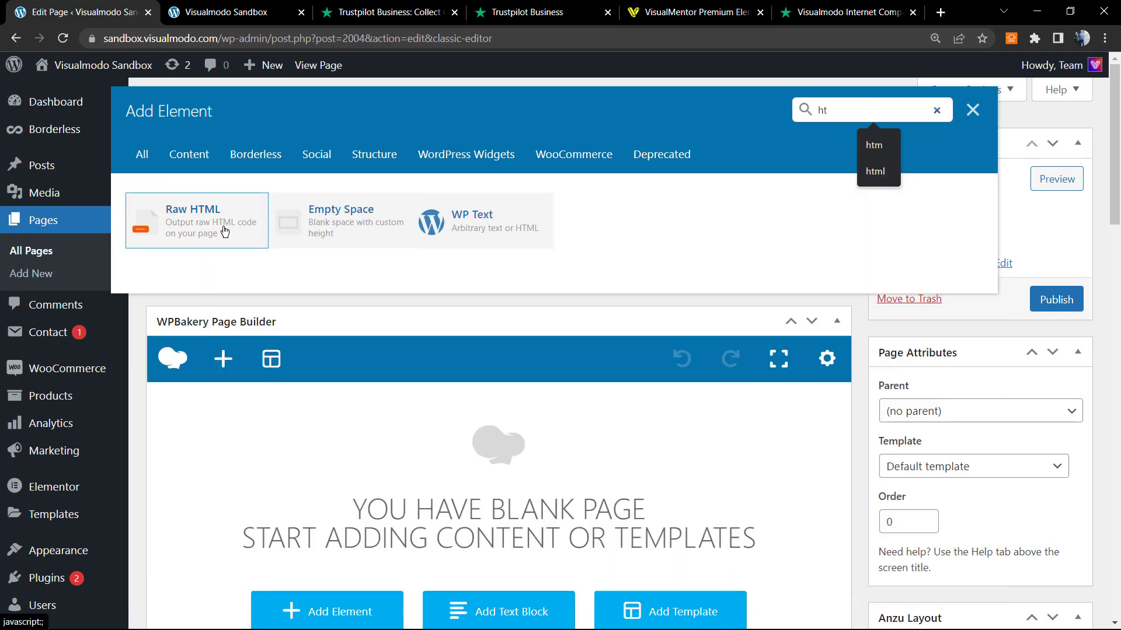
click(192, 221)
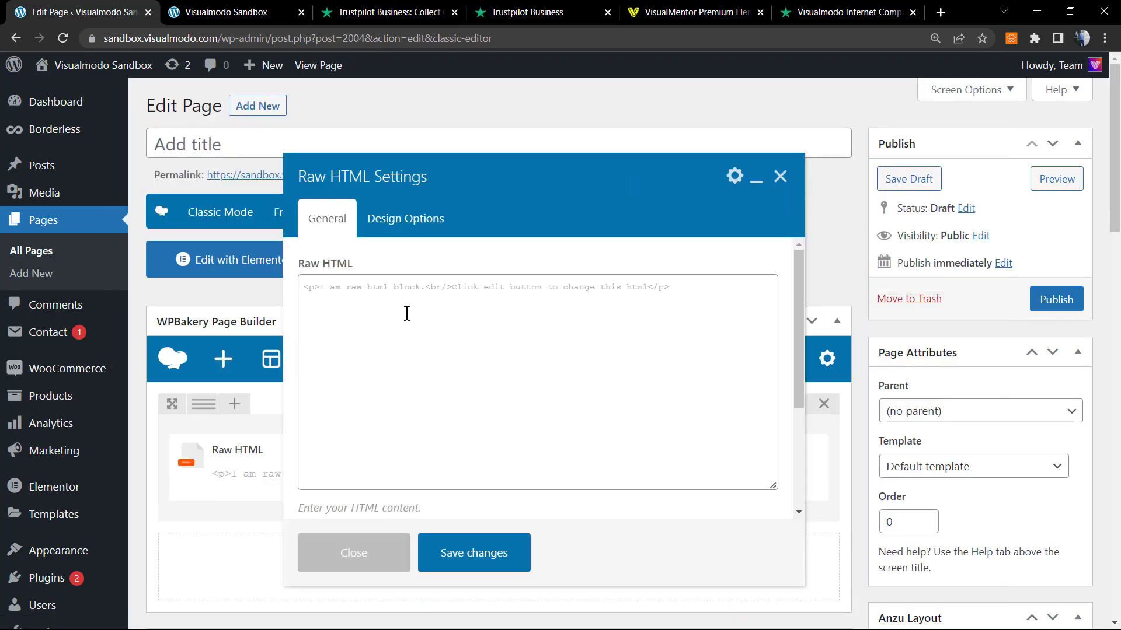
click(407, 315)
text(<!-- TrustBox widget - Micro Review Count --> <div class="trustpilot-widget" data-locale="en-US" data-template-id="5419b6a8b0d04a076446a9ad" data-businessunit-id="62308f23535b43c191ffd716" data-style-height="24px" data-style-width="100%" data-theme="light" data-min-review-count="10">   <a href="https://www.trustpilot.com/review/visualmodo.com" target="_blank" rel="noopener">Trustpilot</a> </div> <!-- End TrustBox widget -->)
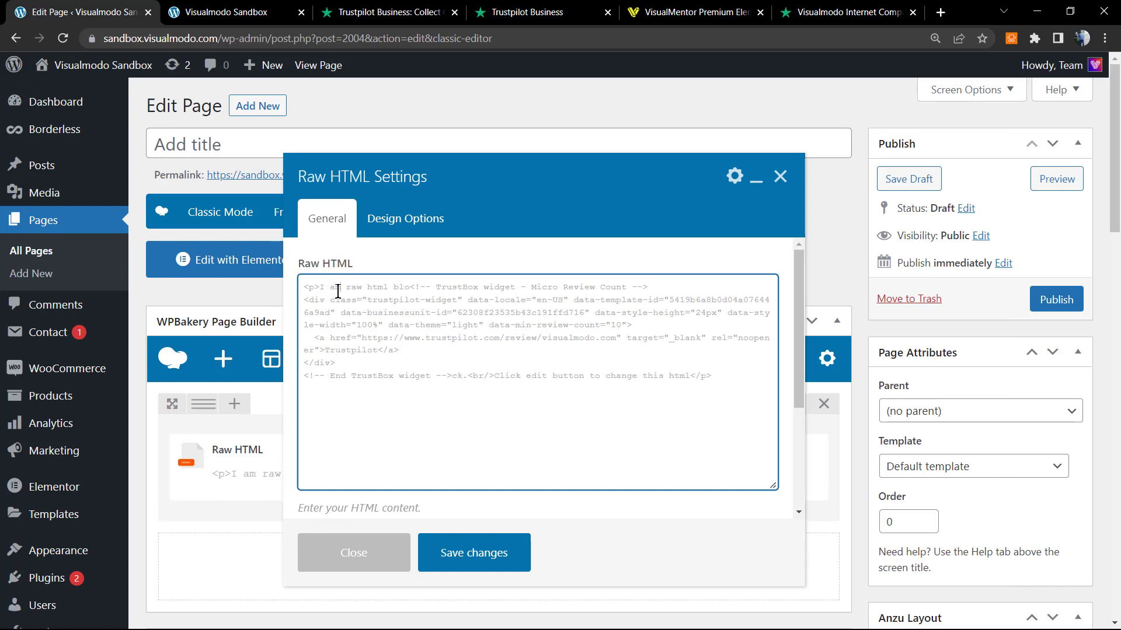
key(ctrl+a)
key(ctrl+c)
key(Delete)
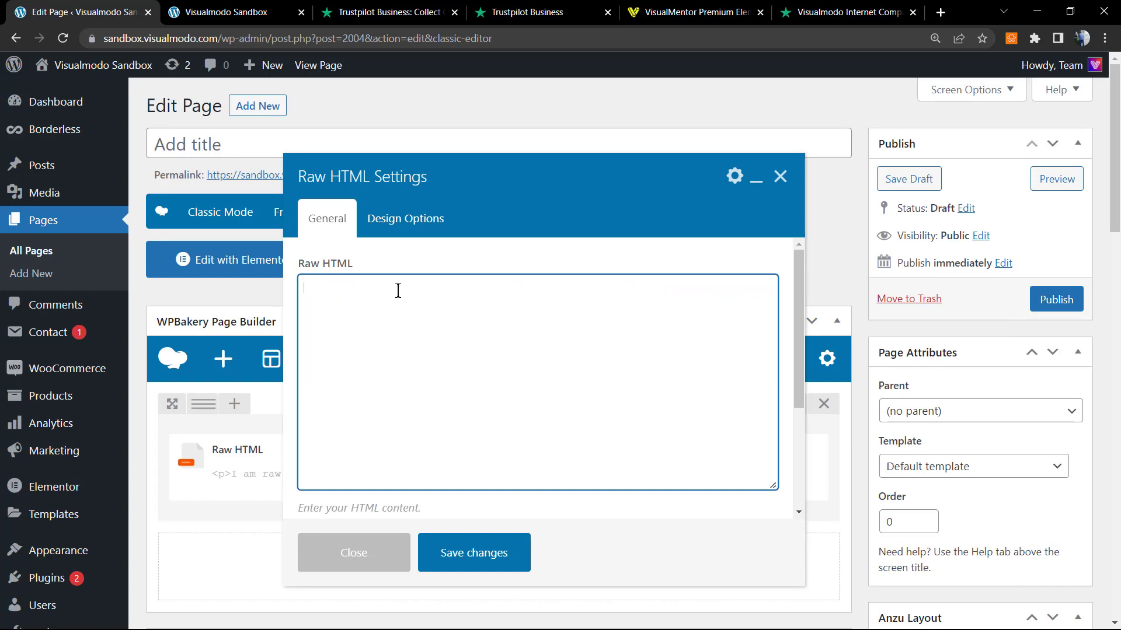
key(ctrl+v)
click(301, 284)
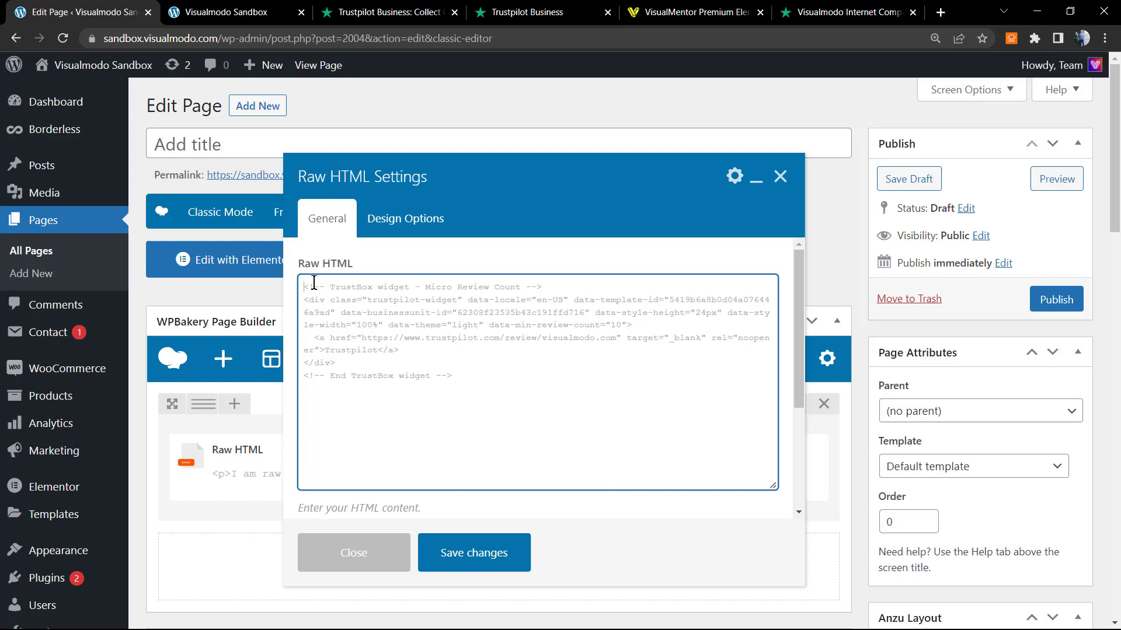
key(Return)
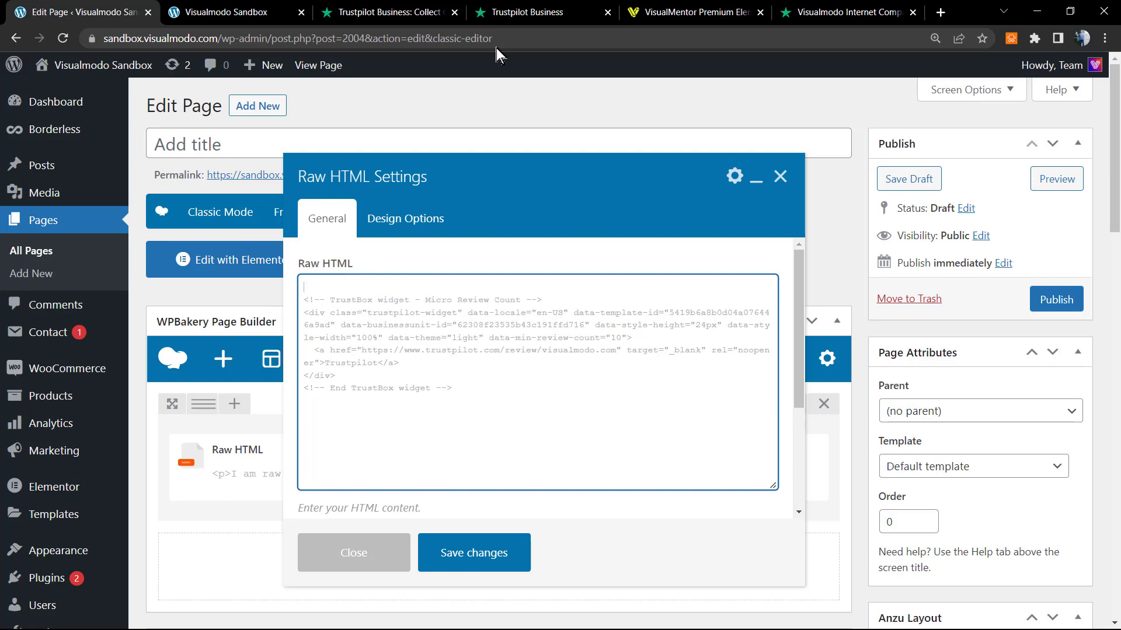
- Paste the TrustBox head script above the widget code, save and preview the page
click(527, 12)
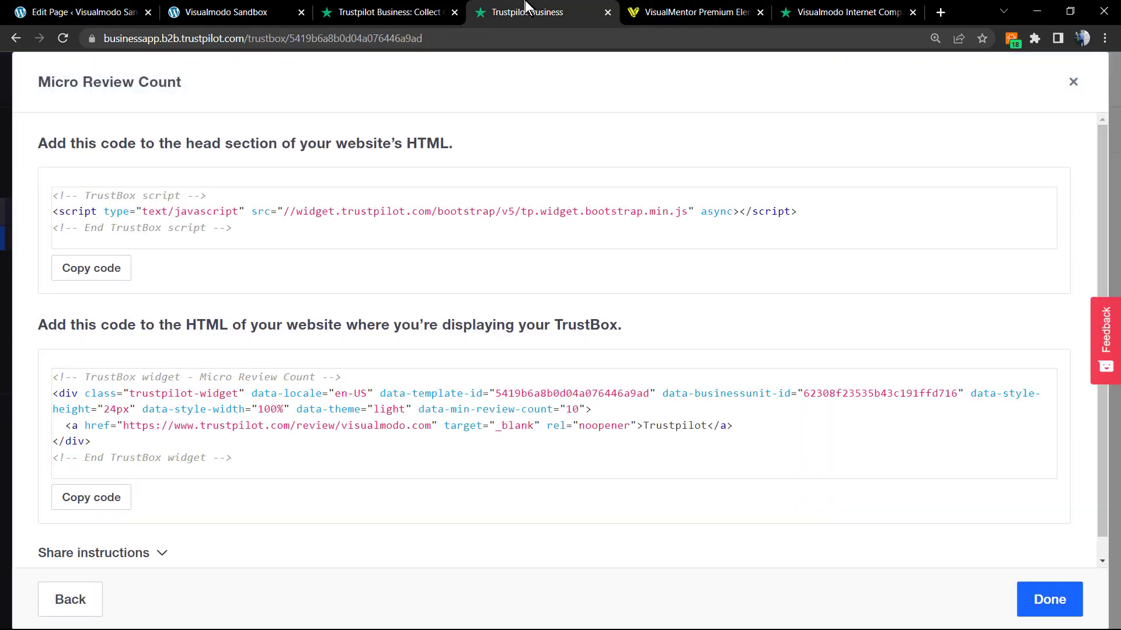
click(91, 269)
click(226, 12)
click(83, 12)
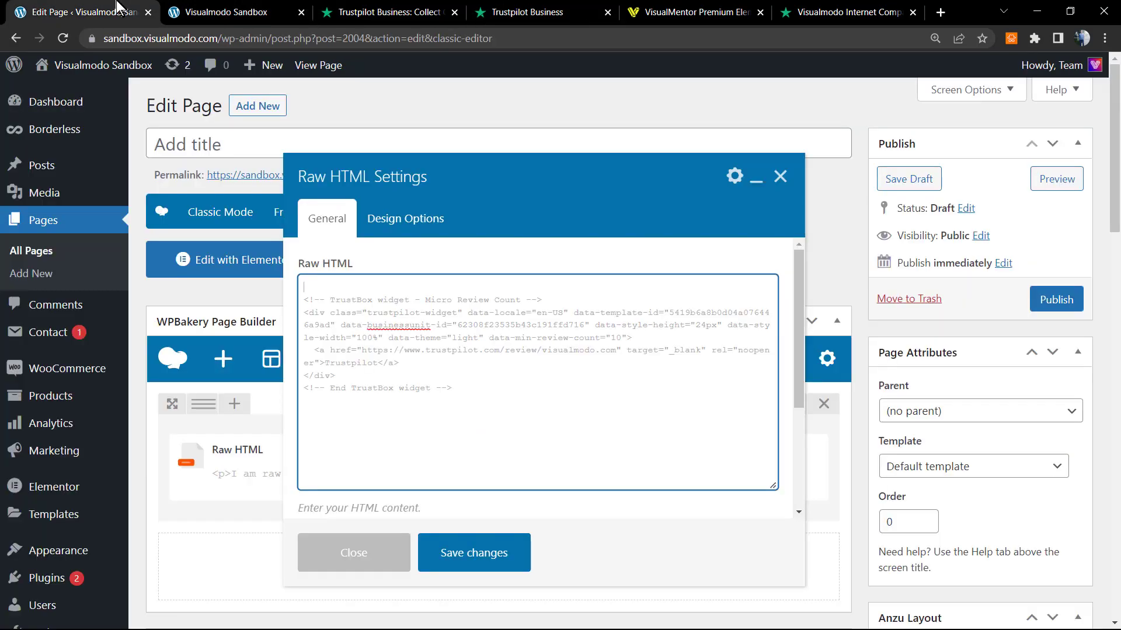
key(ctrl+v)
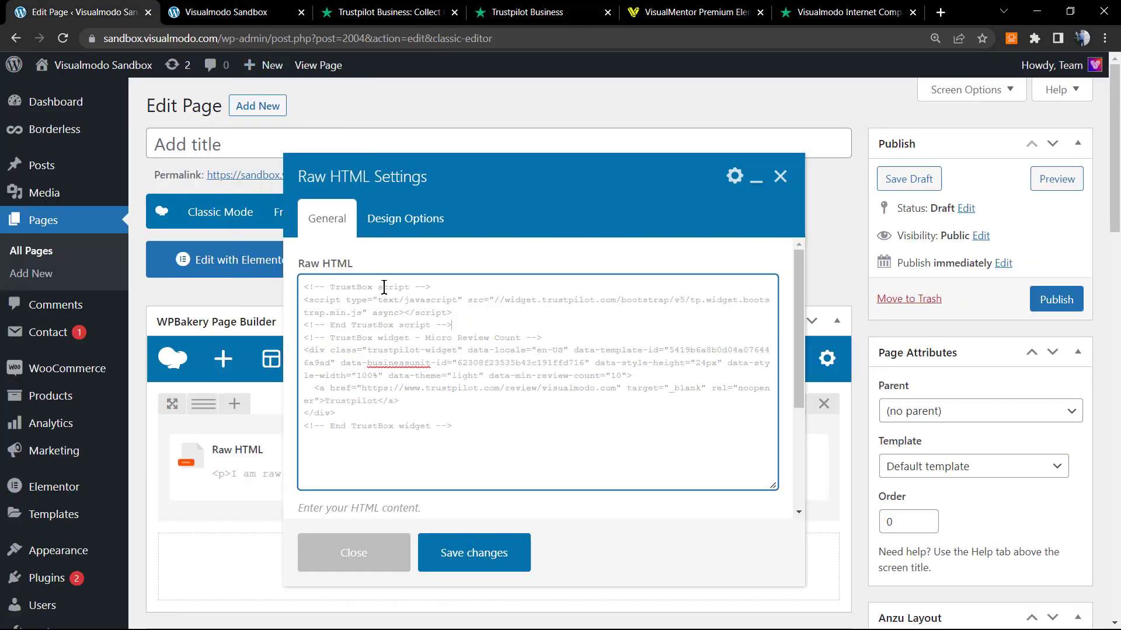
click(474, 552)
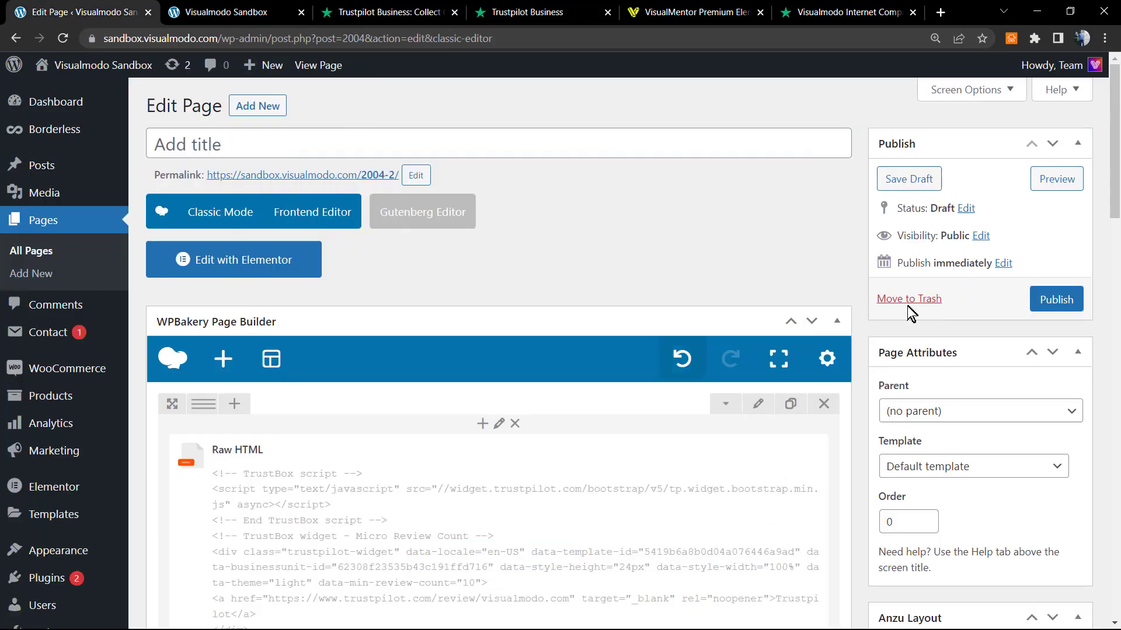
click(1057, 178)
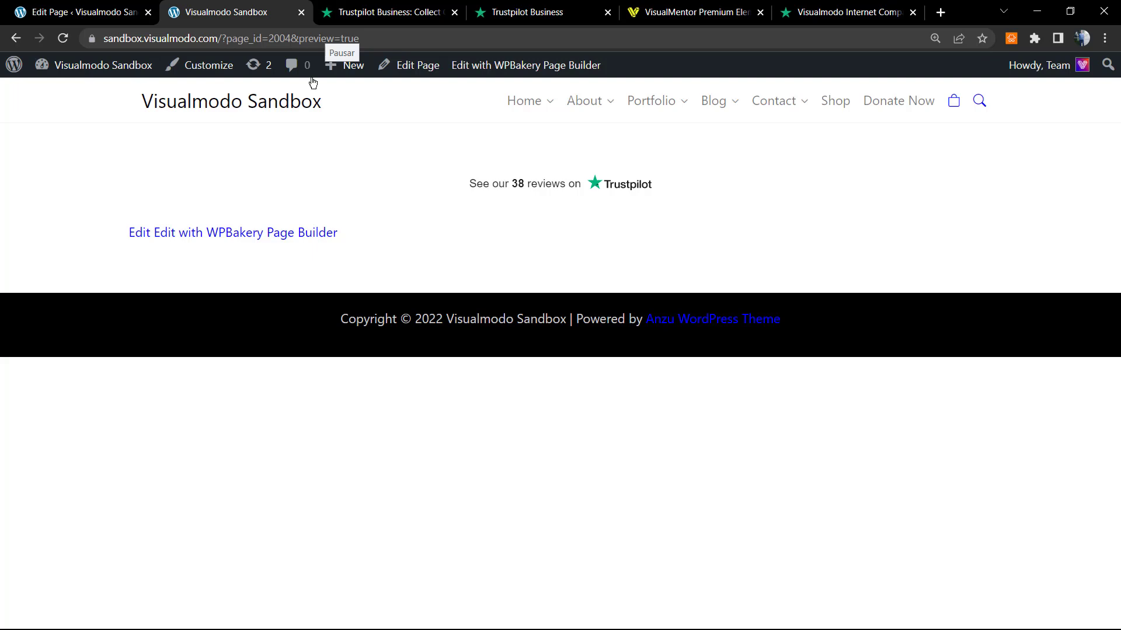
- Visit the Visualmodo Sandbox homepage from the admin bar and locate the Our Reviews heading
click(221, 108)
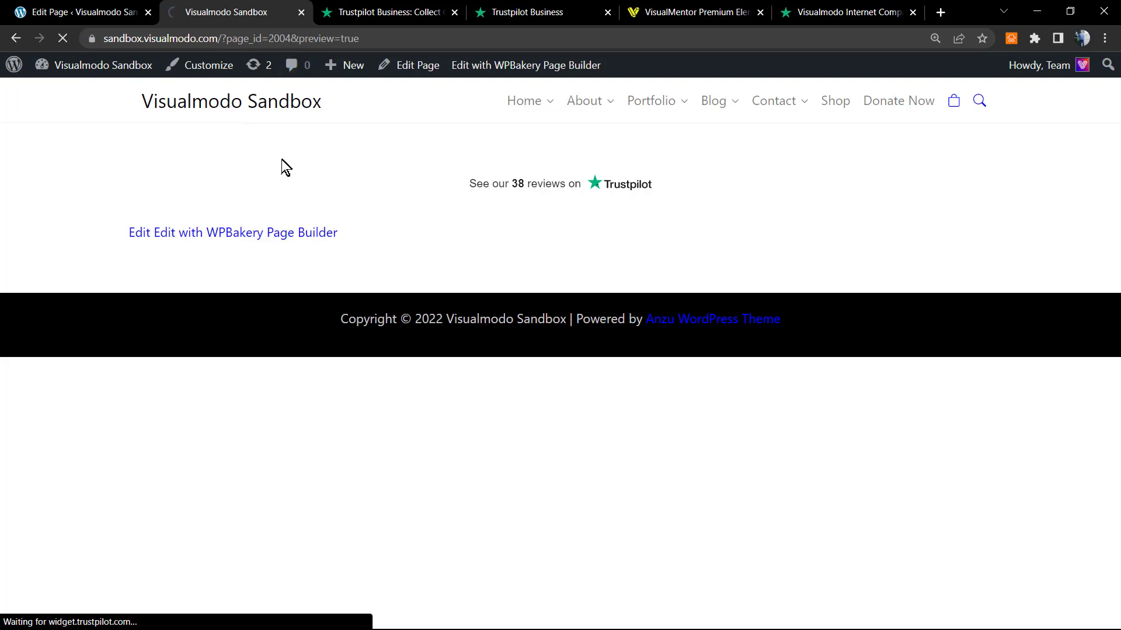
scroll(401, 285, down, 5)
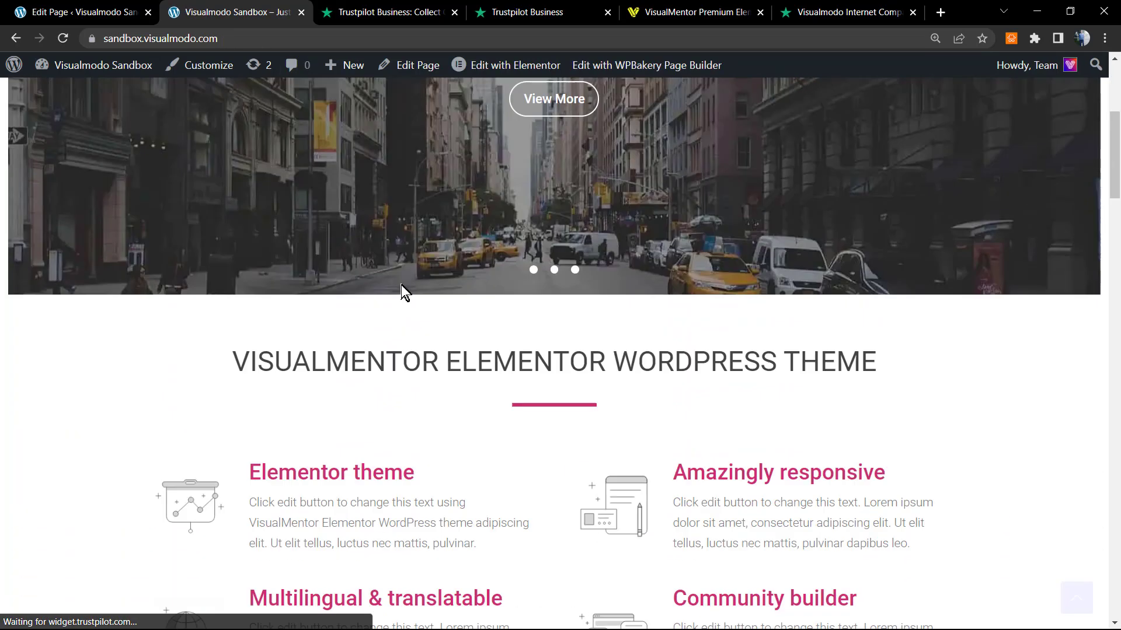
scroll(401, 285, down, 5)
scroll(398, 277, down, 3)
scroll(399, 277, up, 4)
scroll(399, 276, down, 8)
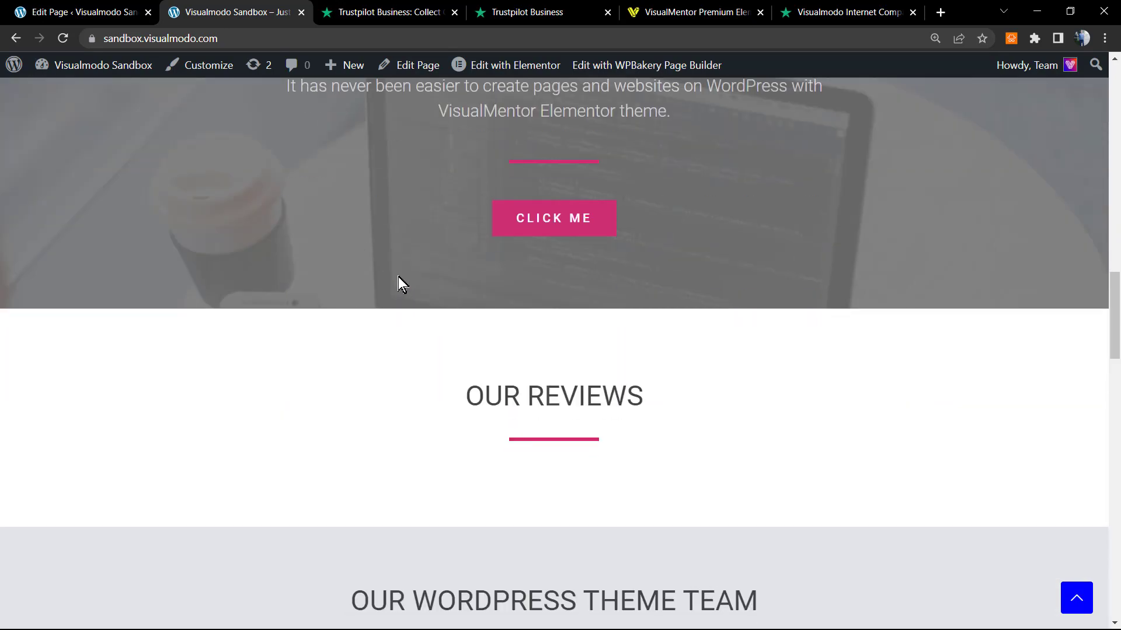
scroll(399, 277, down, 2)
scroll(398, 277, up, 1)
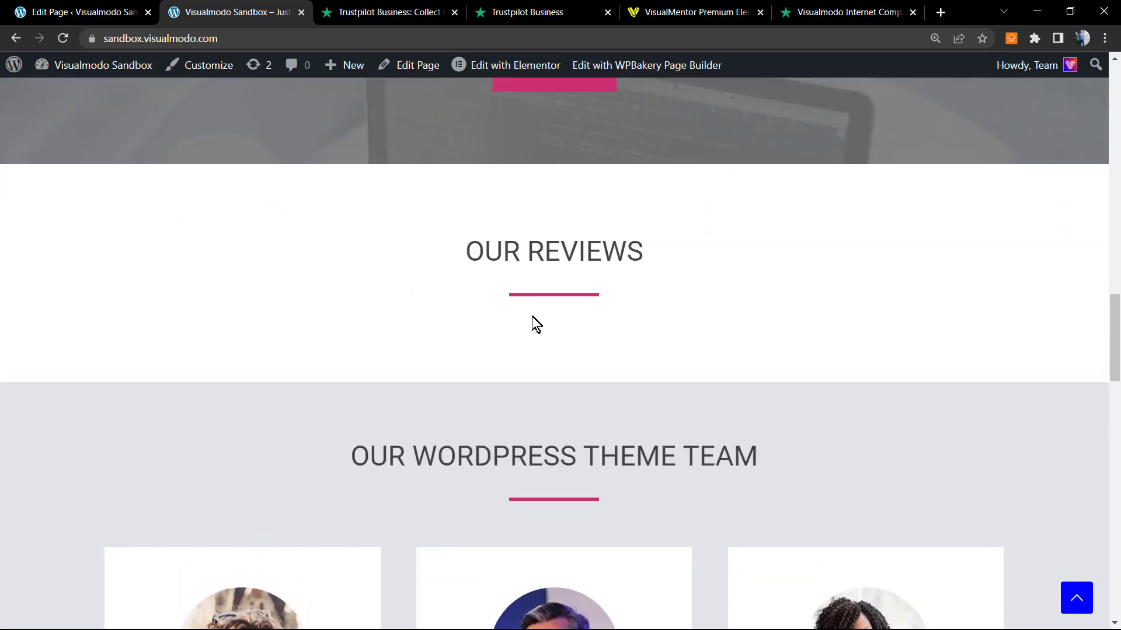
drag(464, 252, 698, 256)
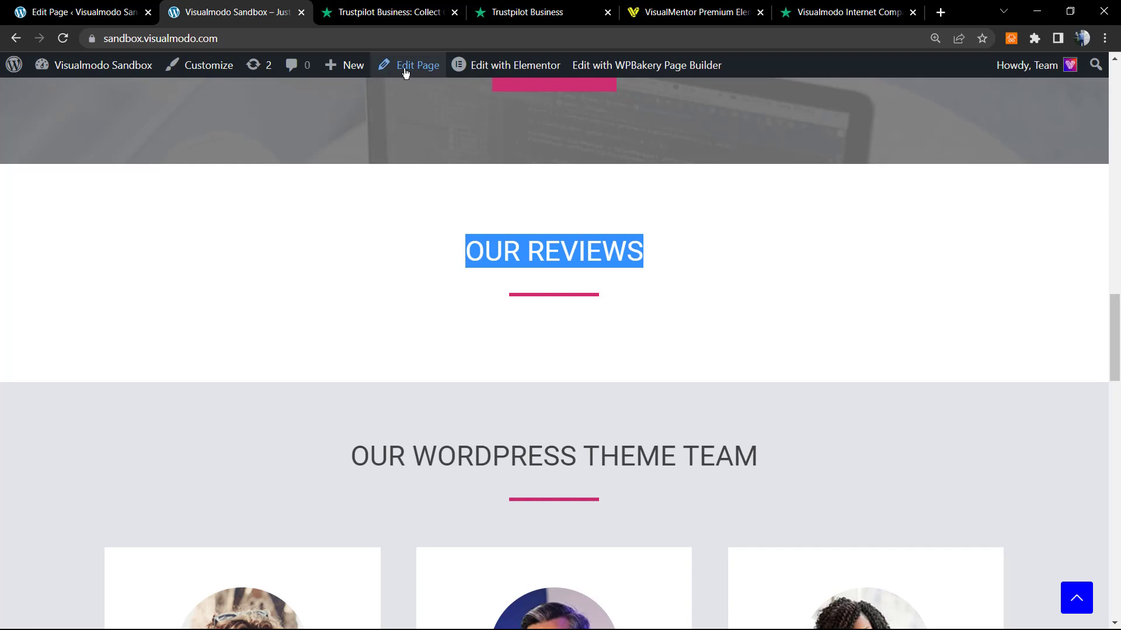
click(325, 48)
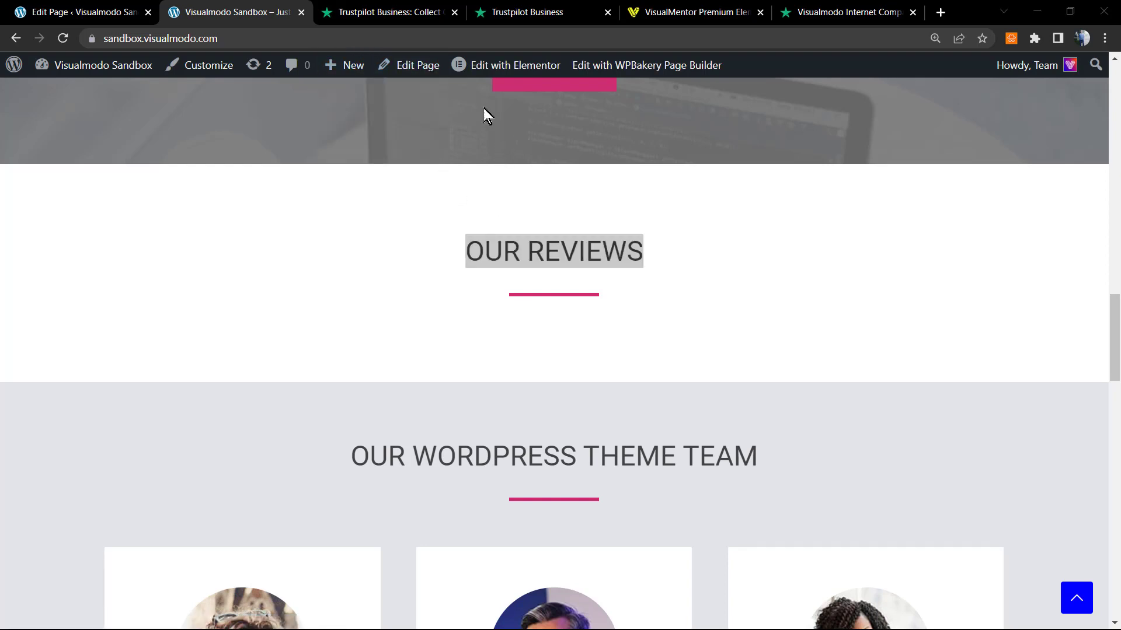
mouse_move(514, 65)
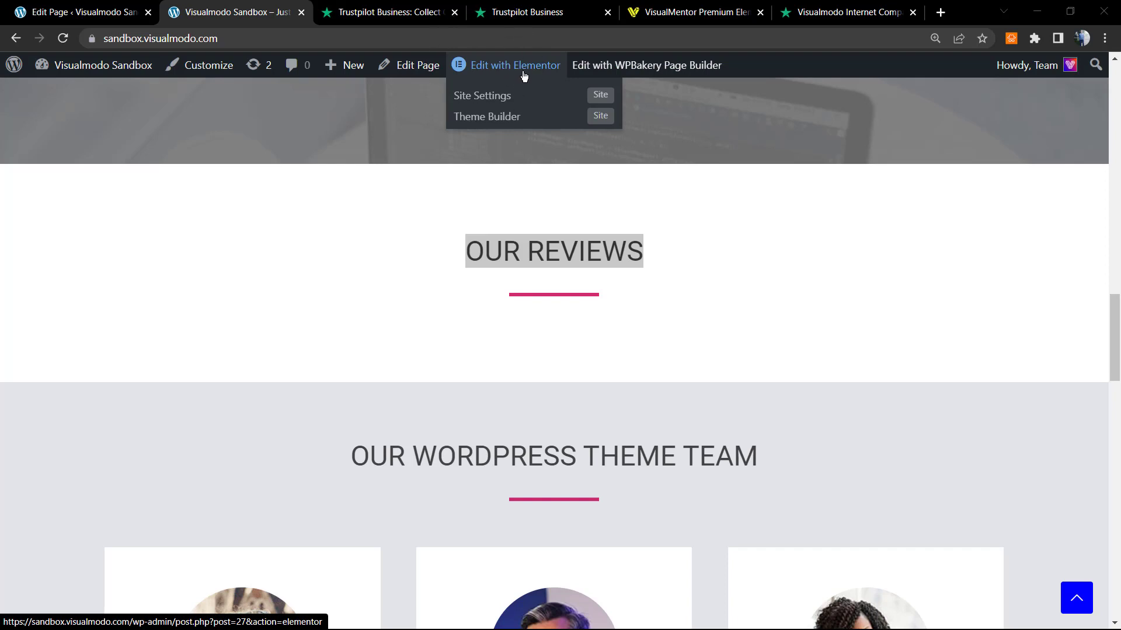
- Load the homepage in the Elementor editor at the empty Our Reviews section
click(502, 68)
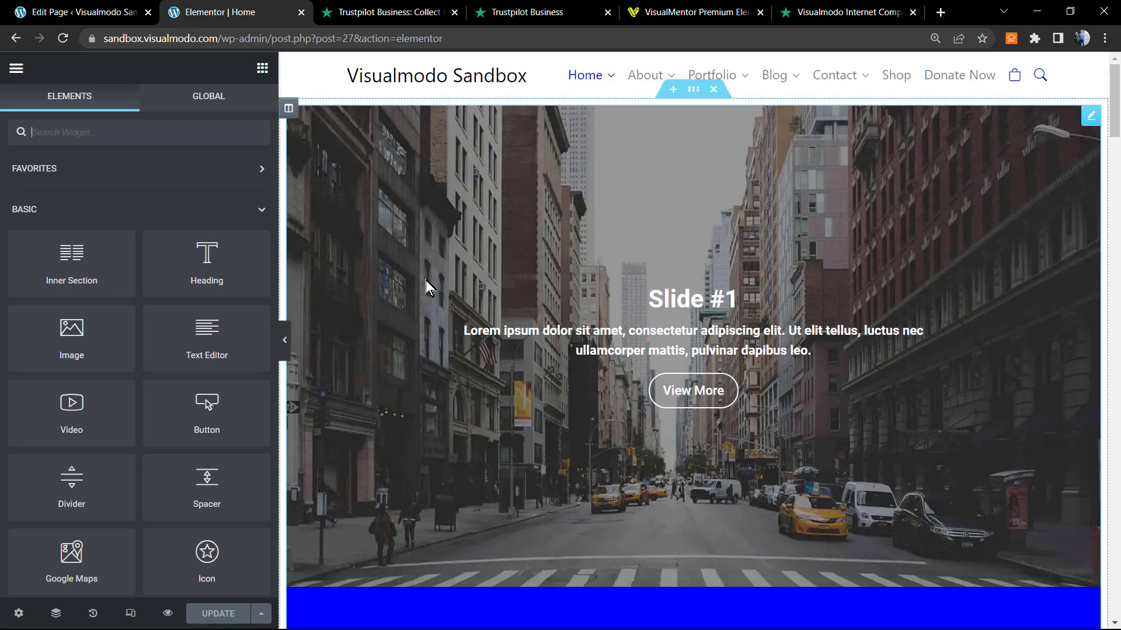
scroll(592, 324, down, 5)
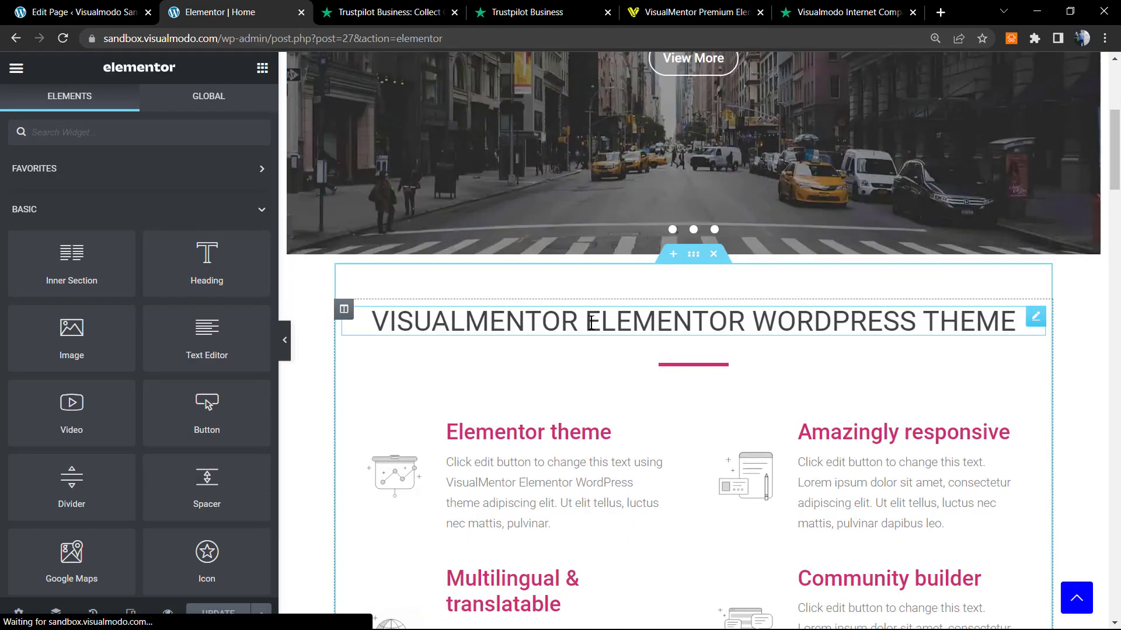
scroll(592, 324, down, 5)
scroll(594, 331, down, 3)
scroll(594, 331, down, 5)
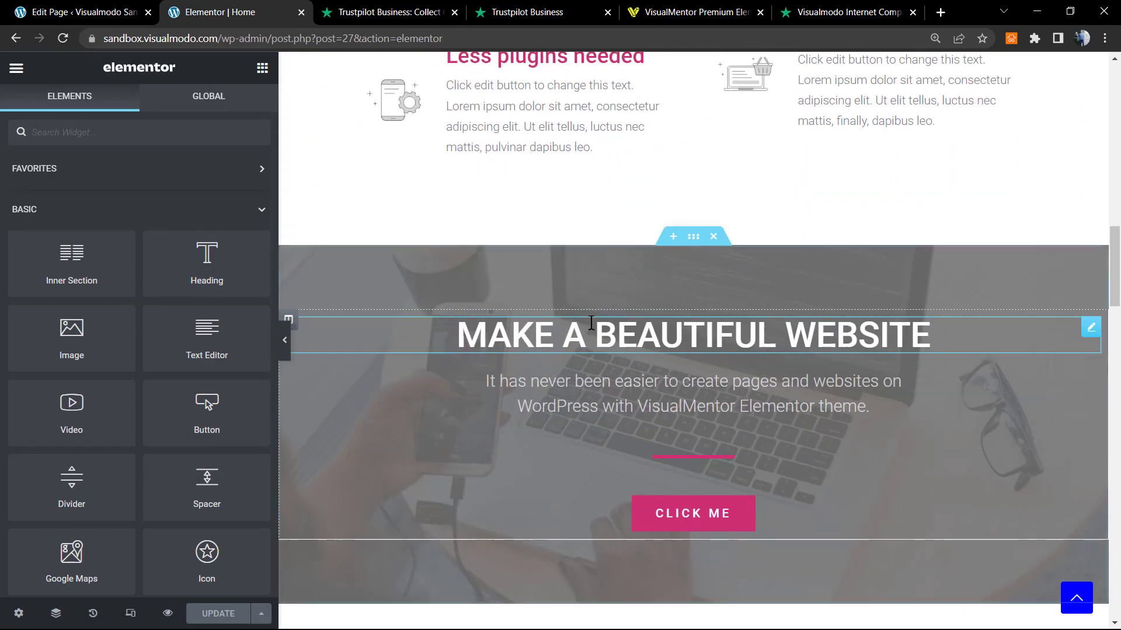
scroll(594, 332, down, 5)
scroll(594, 331, down, 2)
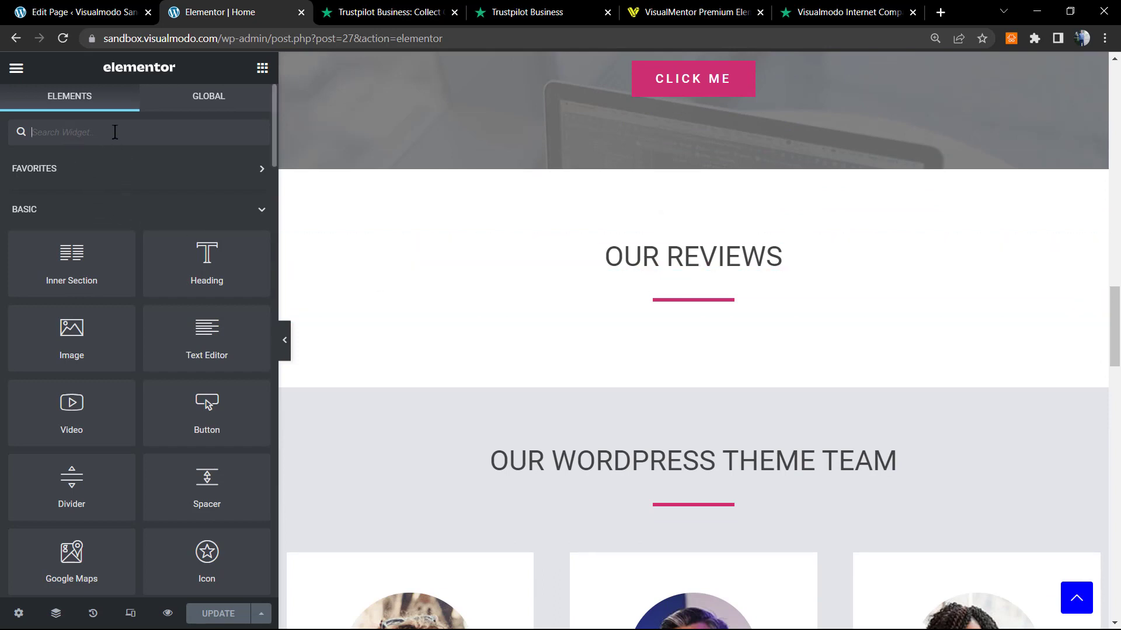
text(h)
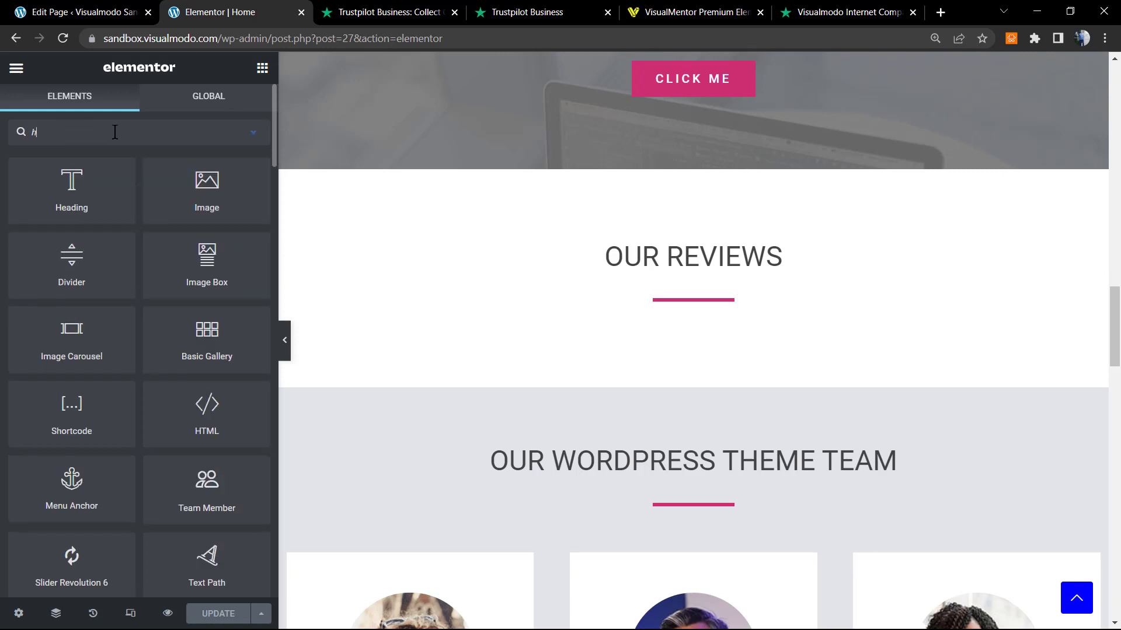
text(t)
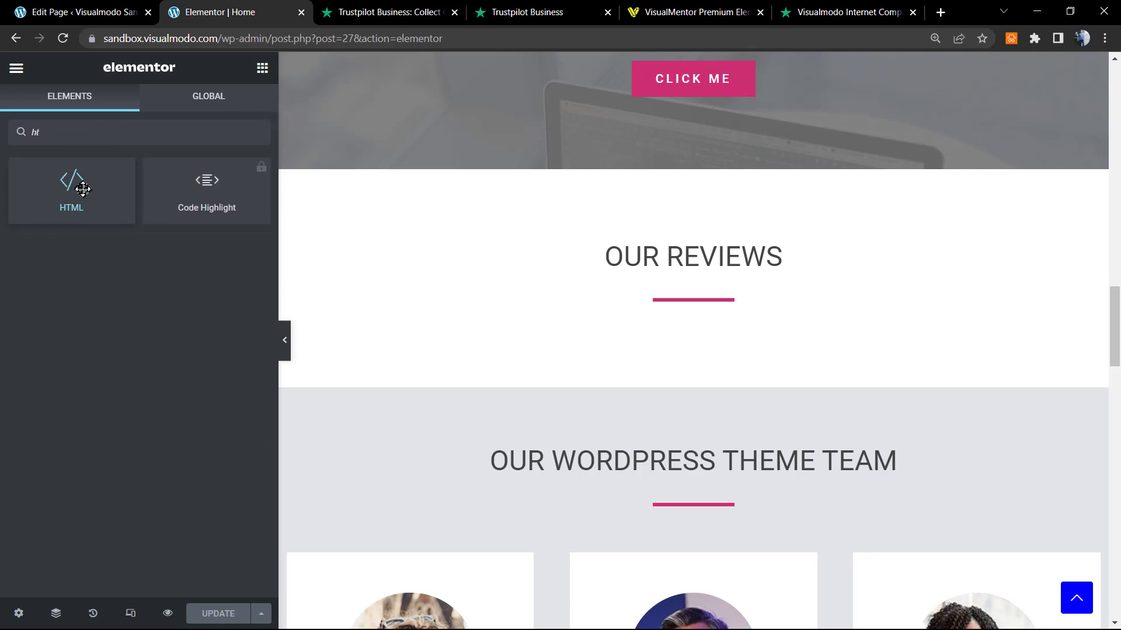
- Drop an HTML widget under Our Reviews and paste the TrustBox head script into its code field
drag(81, 186, 672, 288)
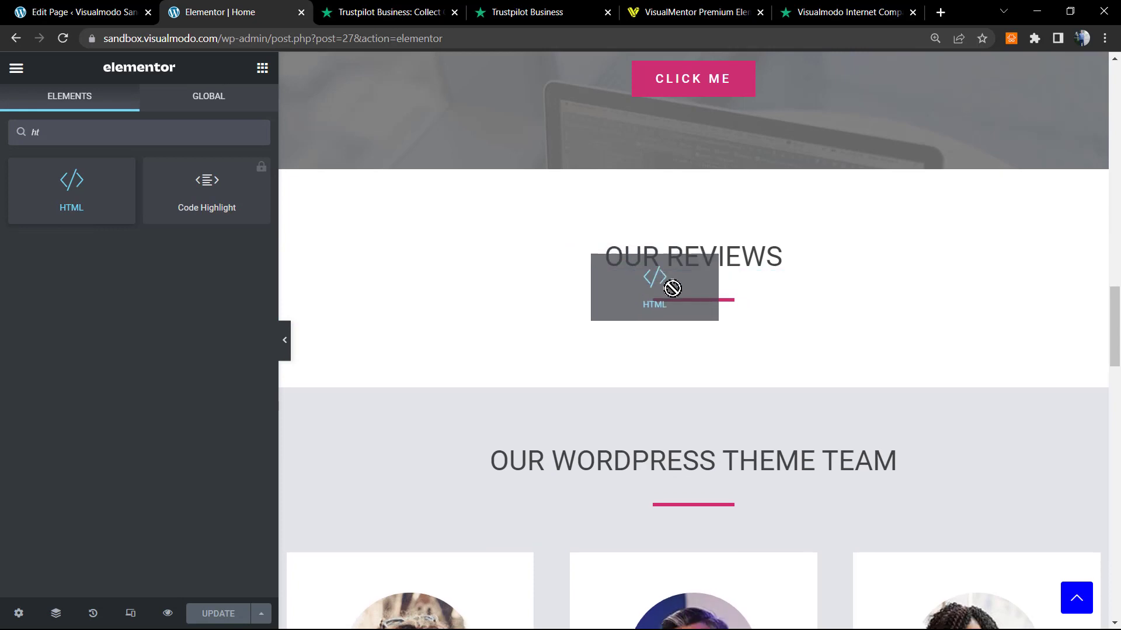
drag(672, 288, 715, 305)
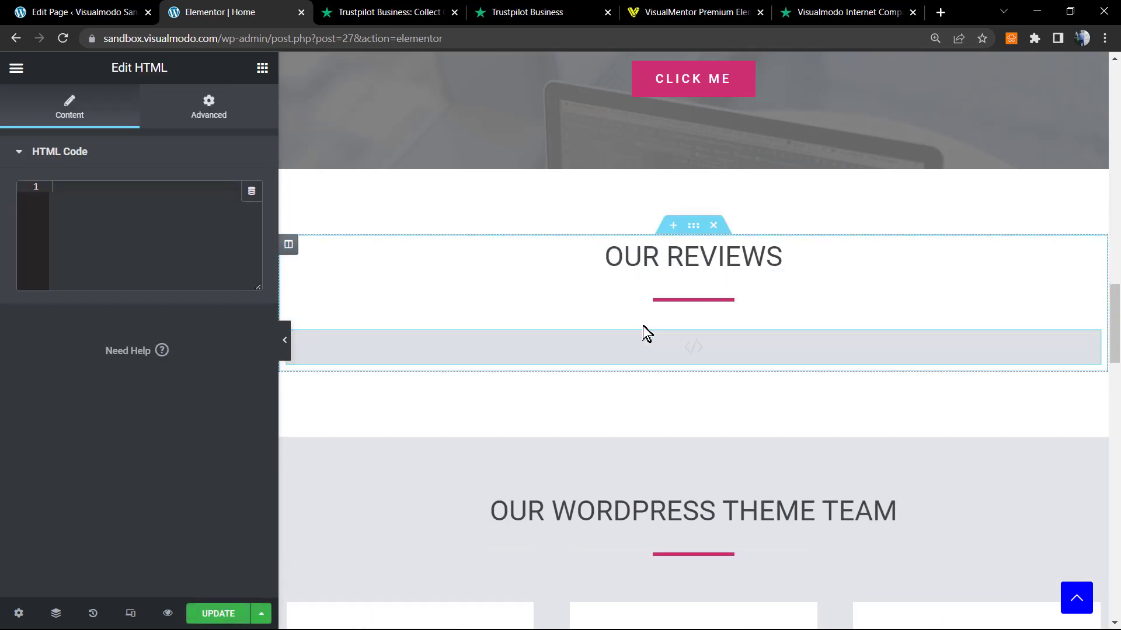
click(96, 205)
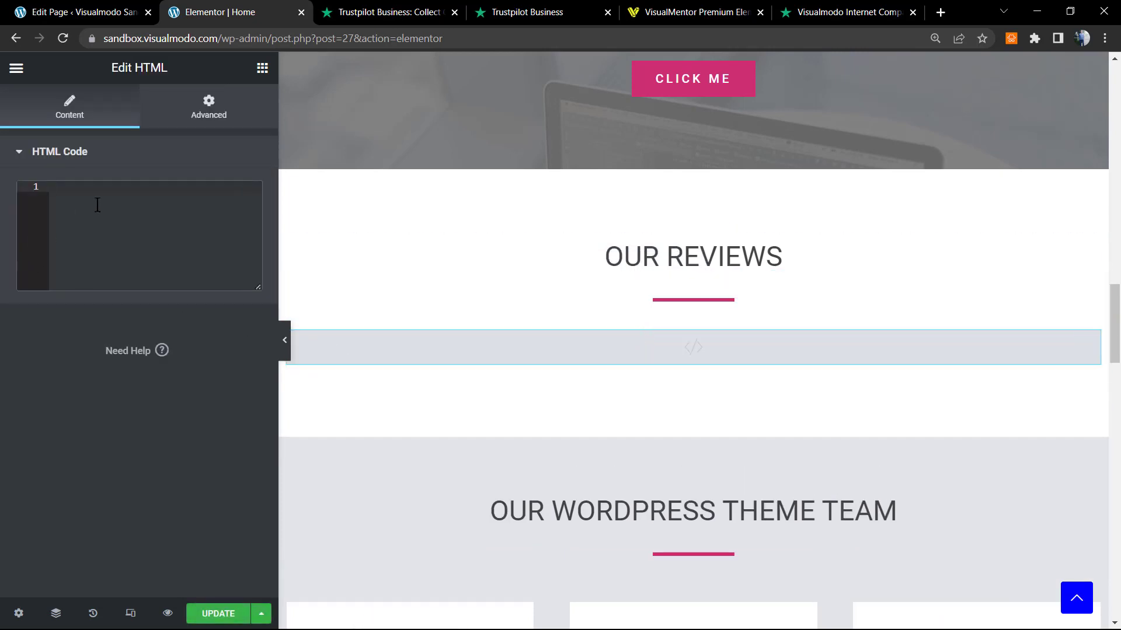
text(<!-- TrustBox script --> <script type="text/javascript" src="//widget.trustpilot.com/bootstrap/v5/tp.widget.bootstrap.min.js" async></script> <!-- End TrustBox script -->)
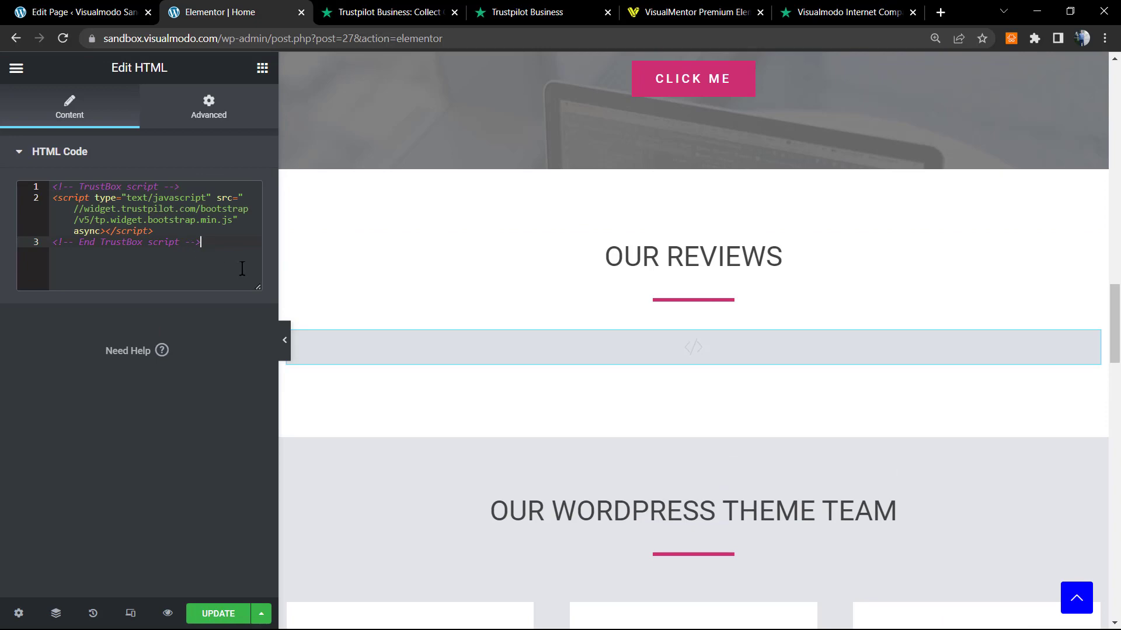
key(Return)
- In Trustpilot Business, copy the Micro Review Count widget code for the page body
click(396, 11)
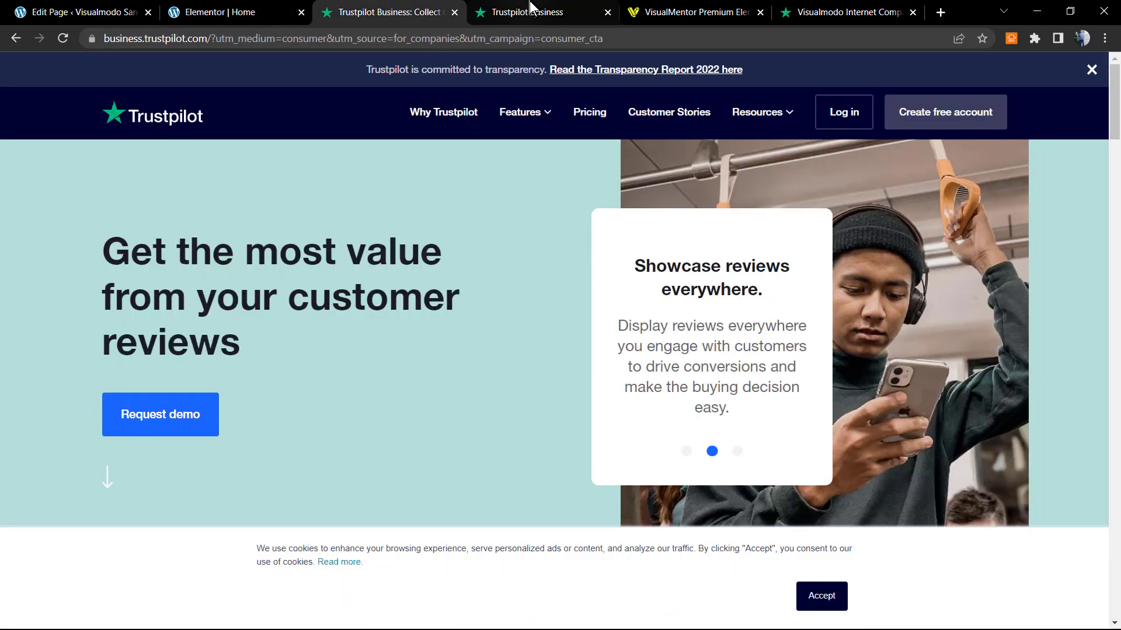
click(527, 11)
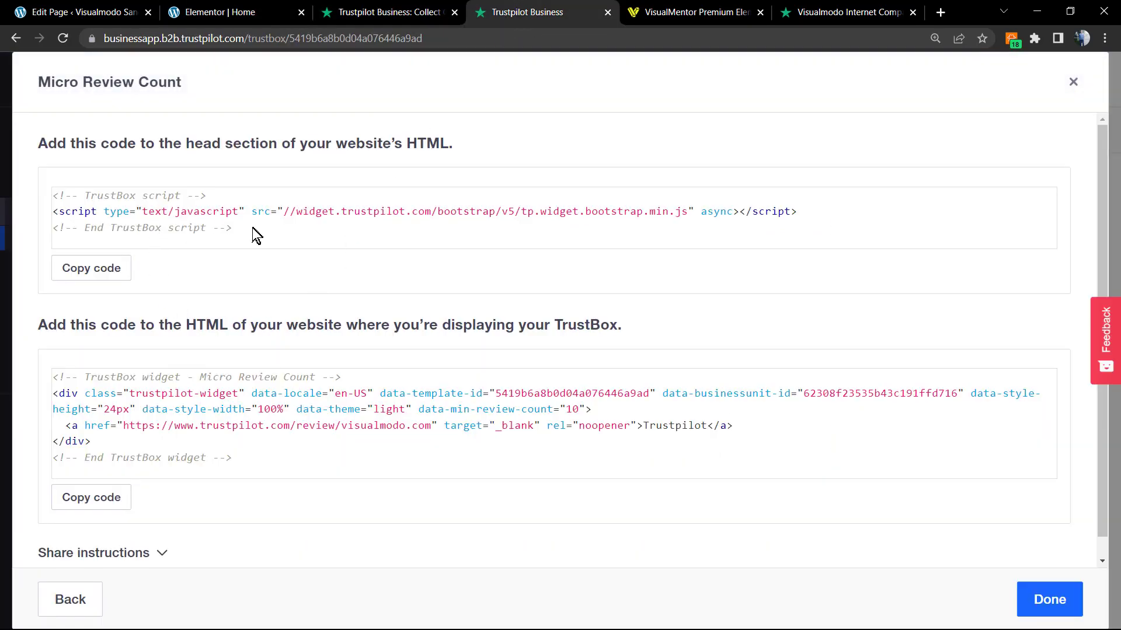
drag(255, 233, 287, 215)
click(301, 237)
click(91, 497)
- Paste the TrustBox widget code beneath the script in the HTML widget and update the page
click(105, 12)
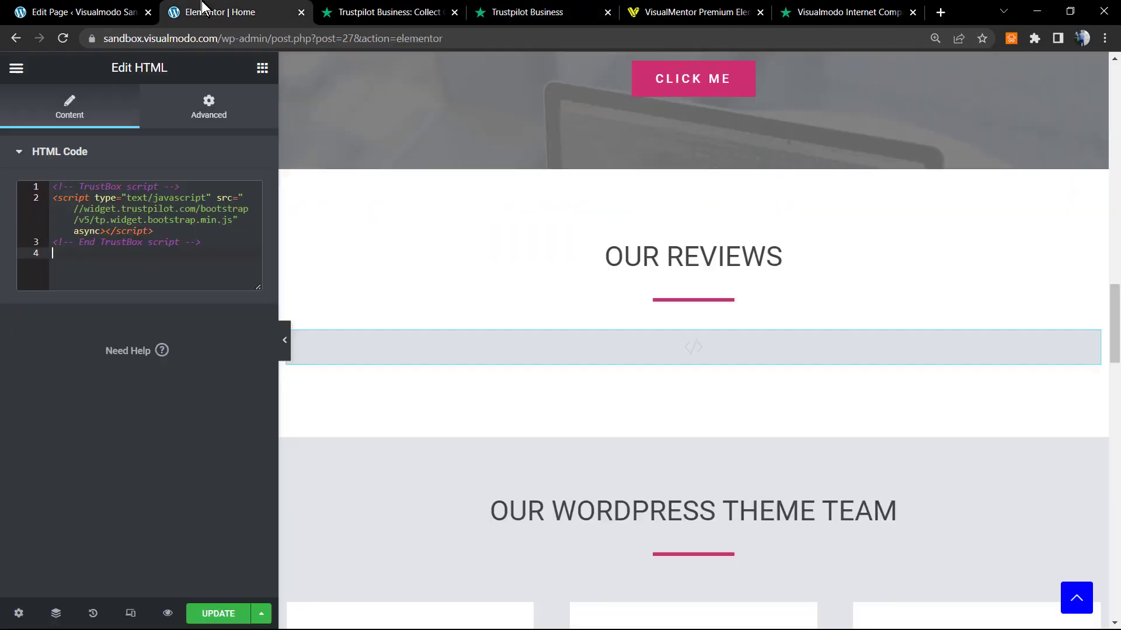
click(107, 263)
text(<!-- TrustBox widget - Micro Review Count --> <div class="trustpilot-widget" data-locale="en-US" data-template-id="5419b6a8b0d04a076446a9ad" data-businessunit-id="62308f23535b43c191ffd716" data-style-height="24px" data-style-width="100%" data-theme="light" data-min-review-count="10">   <a href="https://www.trustpilot.com/review/visualmodo.com" target="_blank" rel="noopener">Trustpilot</a> </div> <!-- End TrustBox widget -->)
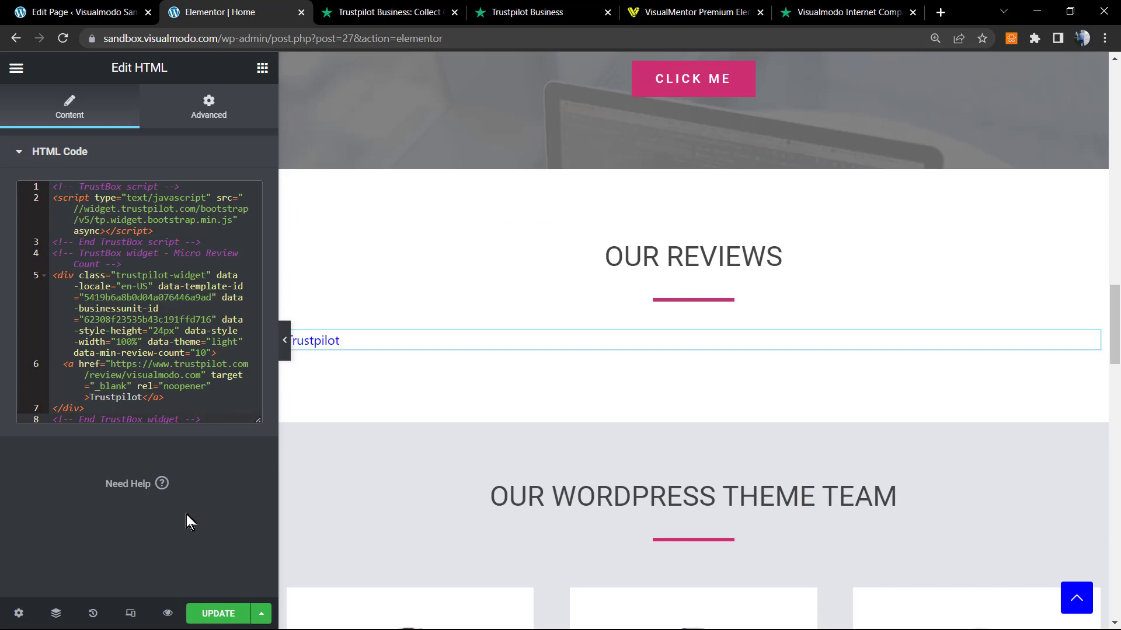
click(217, 613)
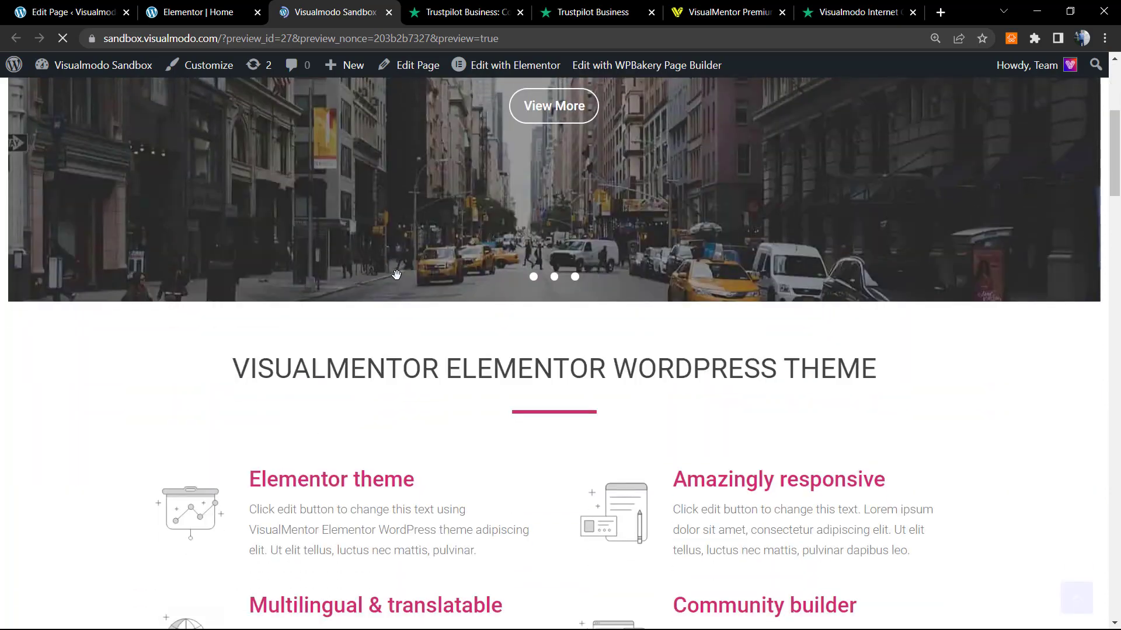
scroll(396, 275, down, 4)
scroll(396, 275, down, 4)
scroll(396, 275, down, 4)
scroll(396, 275, down, 4)
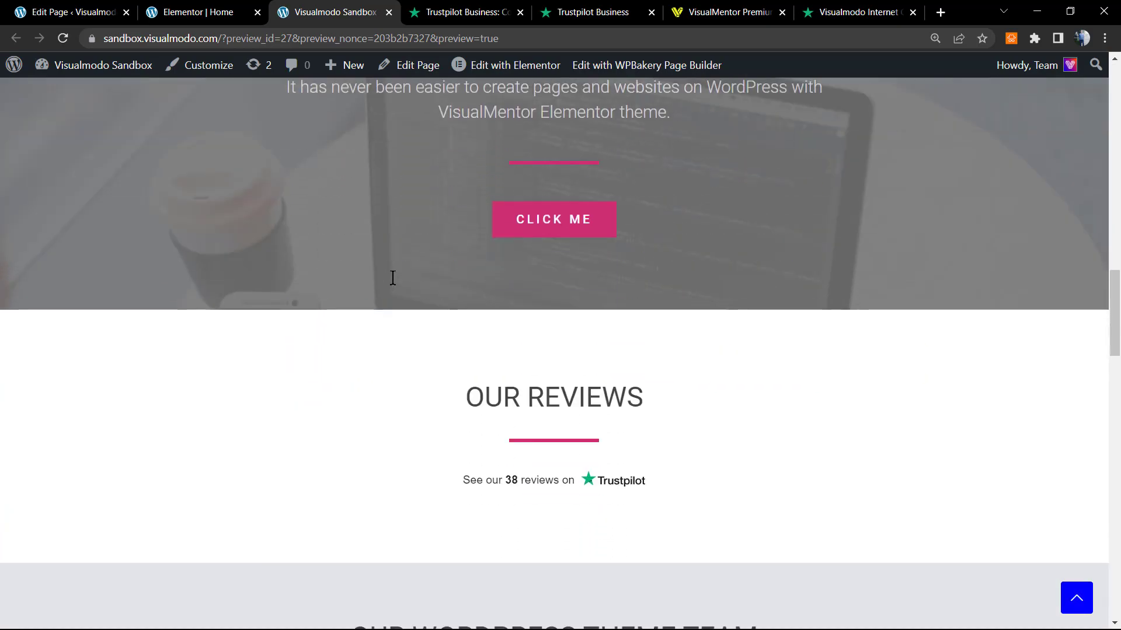
scroll(394, 278, down, 2)
scroll(393, 278, down, 1)
scroll(393, 277, up, 2)
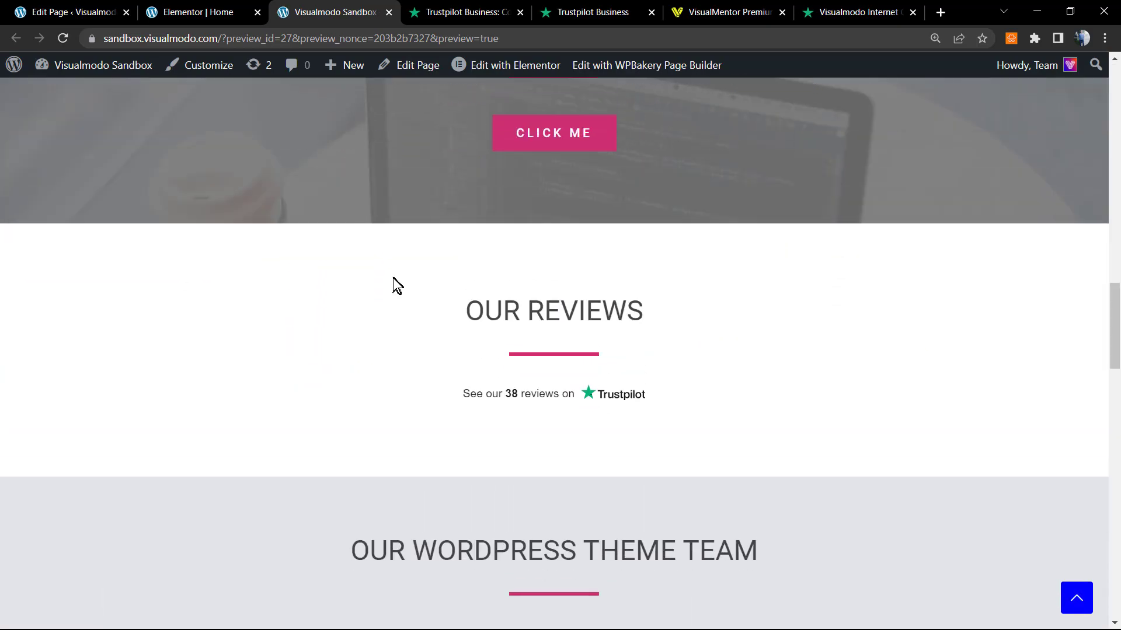
- Check that "See our 38 reviews on Trustpilot" appears under the Our Reviews heading in the preview
drag(410, 312, 728, 397)
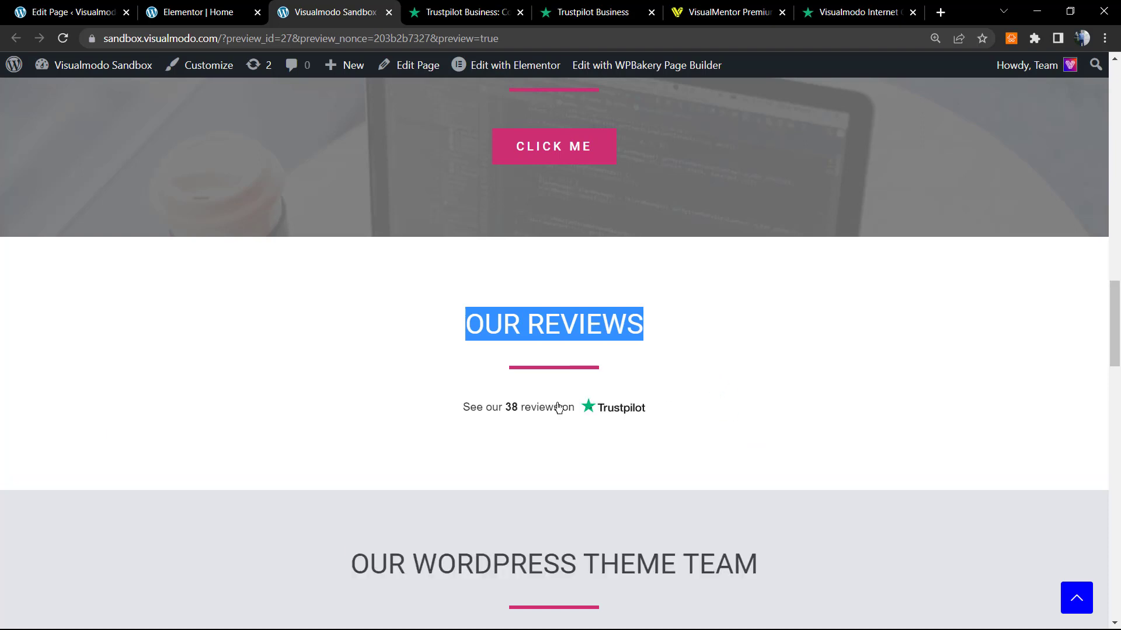
drag(409, 411, 560, 407)
click(393, 399)
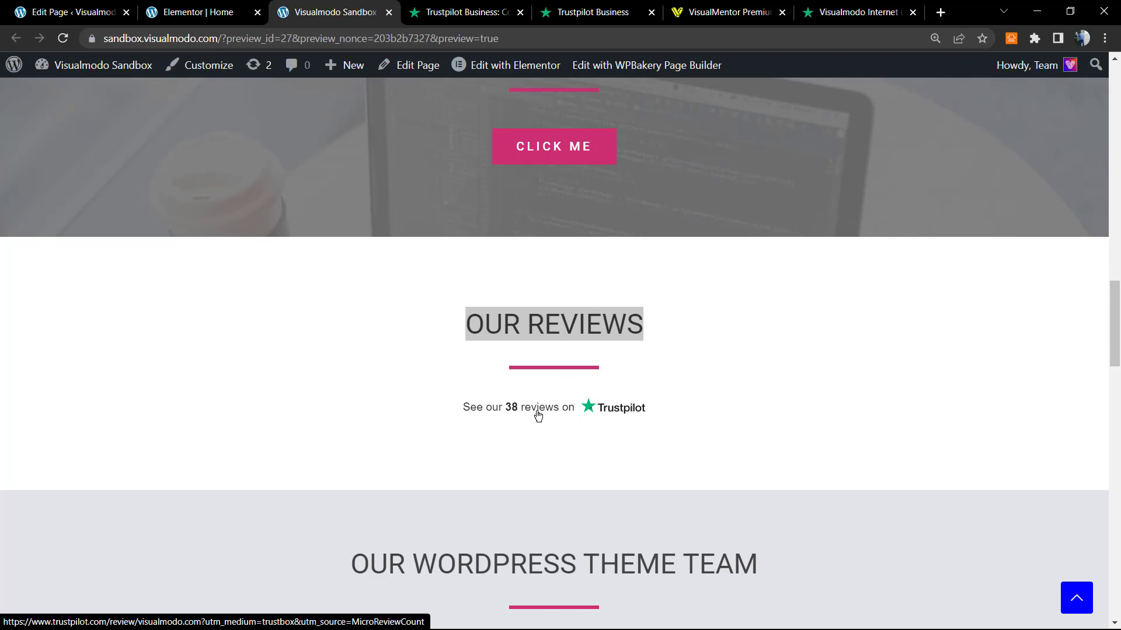
click(423, 326)
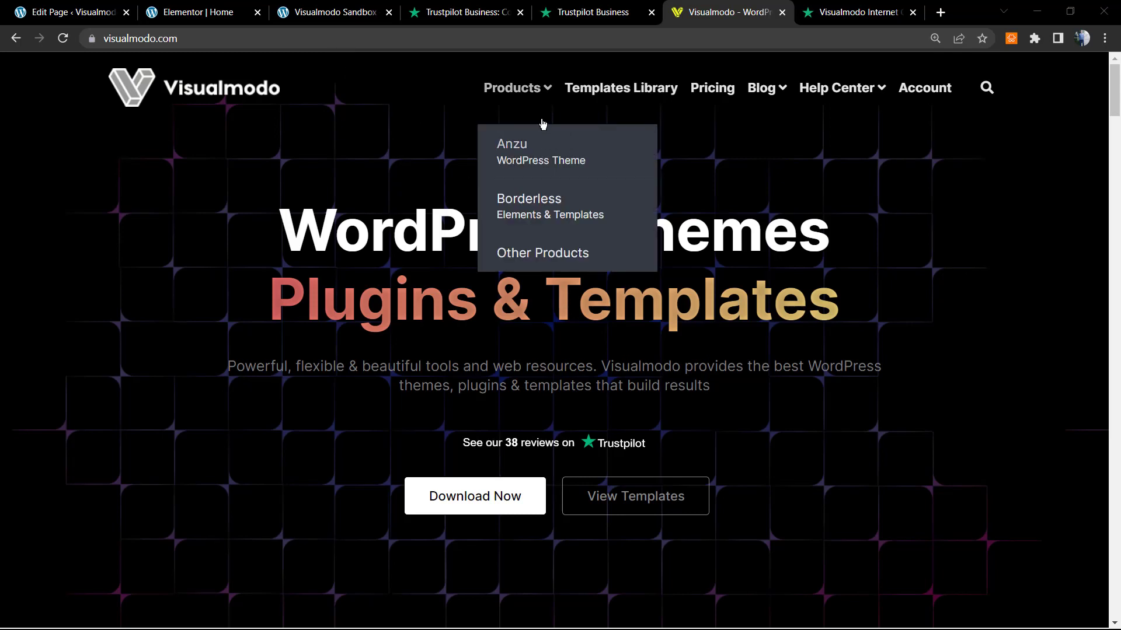
mouse_move(516, 88)
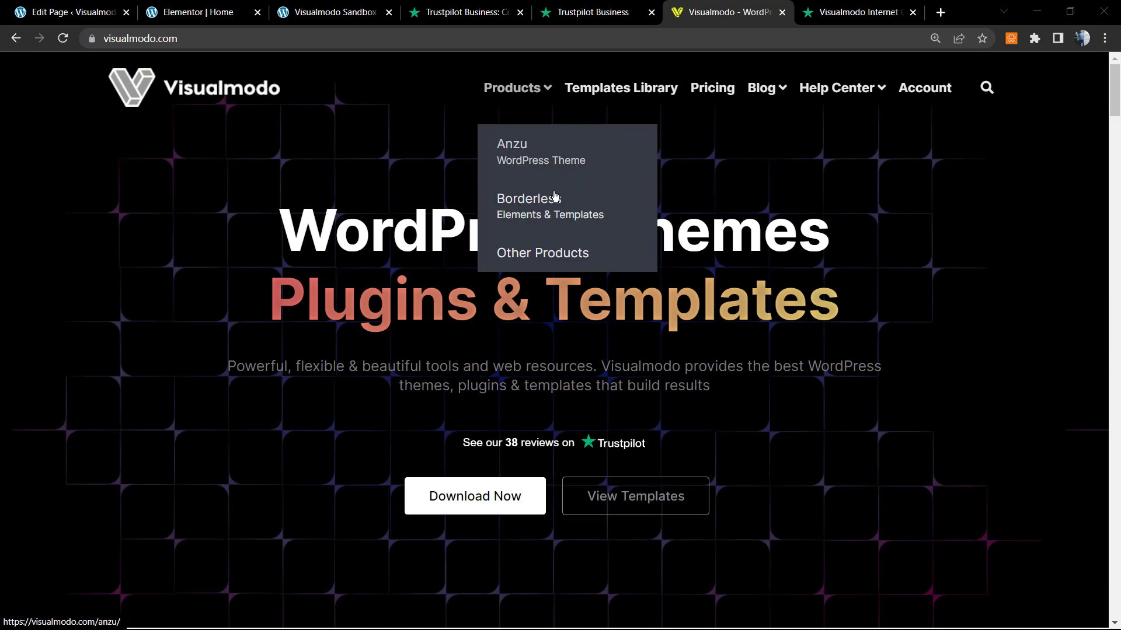
- Go to the Templates Library listing templates like Pianist, Music School, Lingerie and Pizza
click(605, 92)
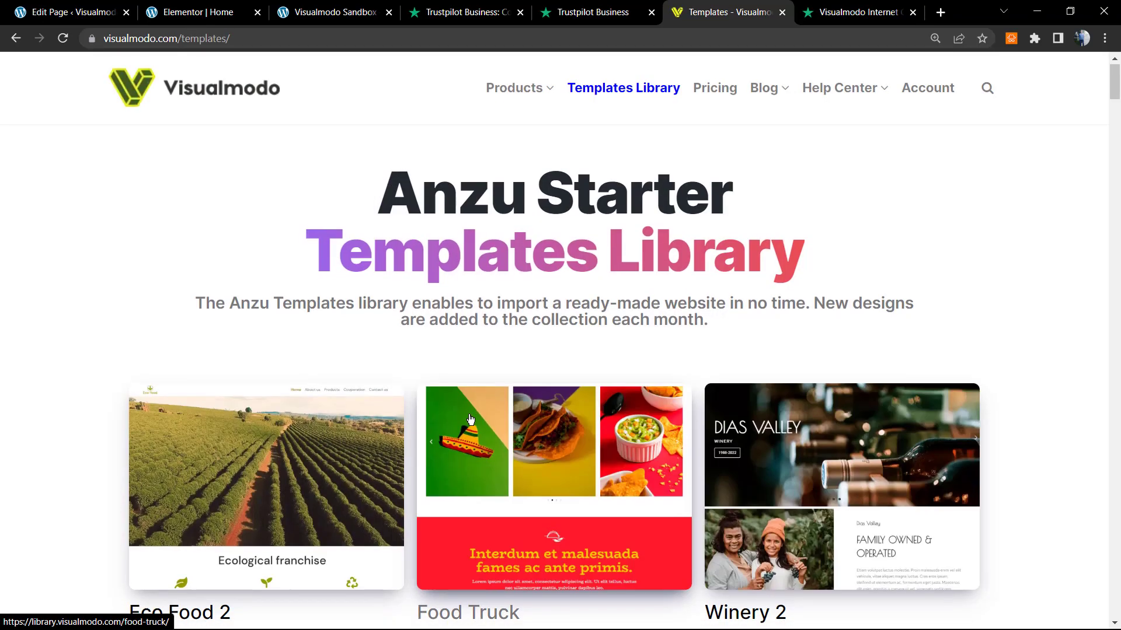
scroll(478, 396, down, 3)
scroll(470, 404, down, 4)
scroll(470, 404, down, 3)
scroll(471, 404, down, 3)
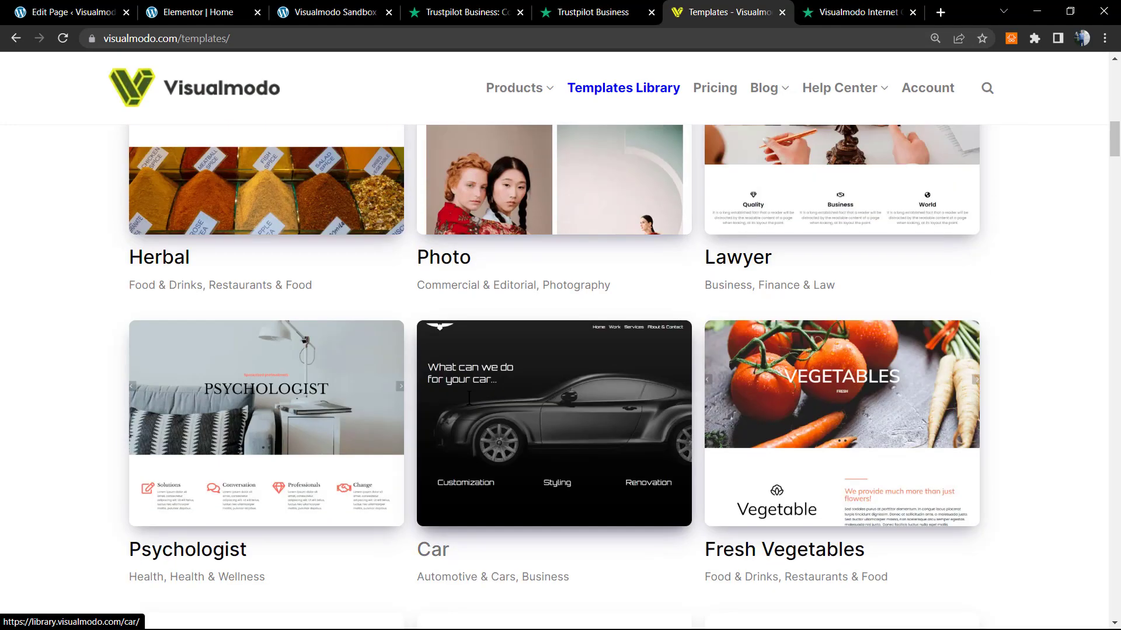
scroll(470, 404, down, 3)
scroll(470, 404, down, 3)
scroll(471, 403, down, 2)
scroll(470, 404, down, 3)
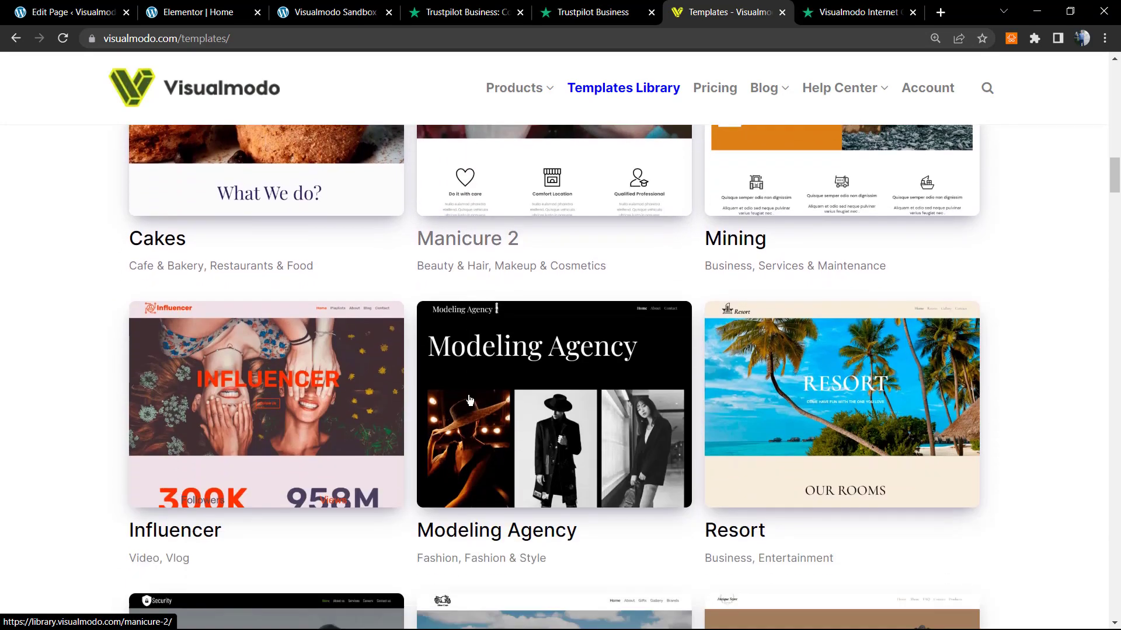
scroll(470, 404, down, 3)
scroll(468, 400, down, 2)
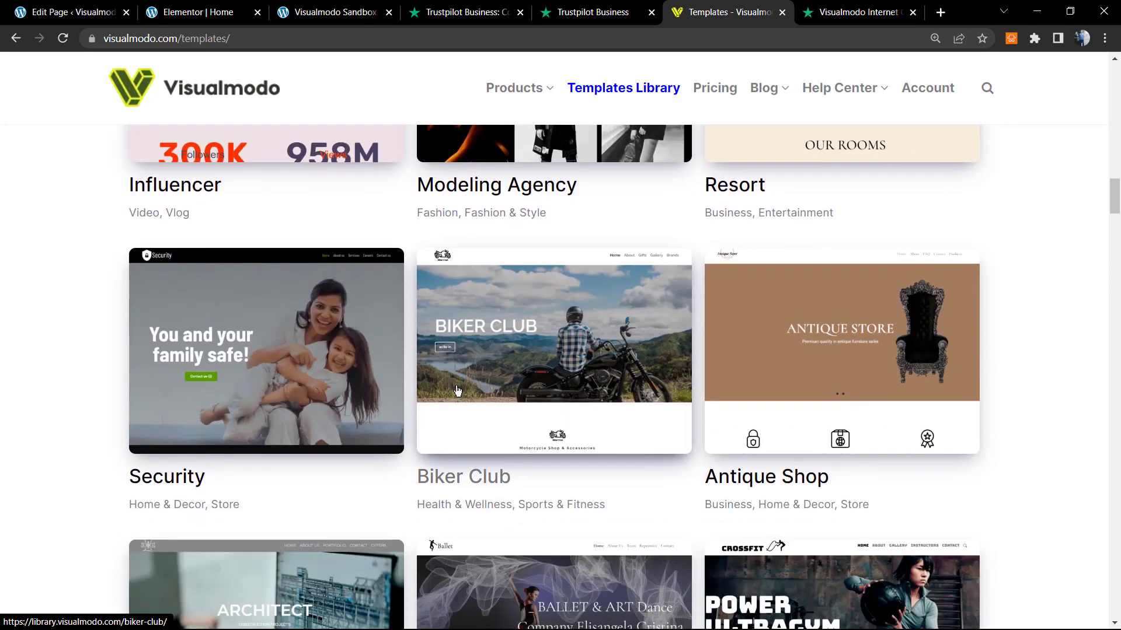
scroll(456, 390, down, 2)
scroll(449, 400, down, 3)
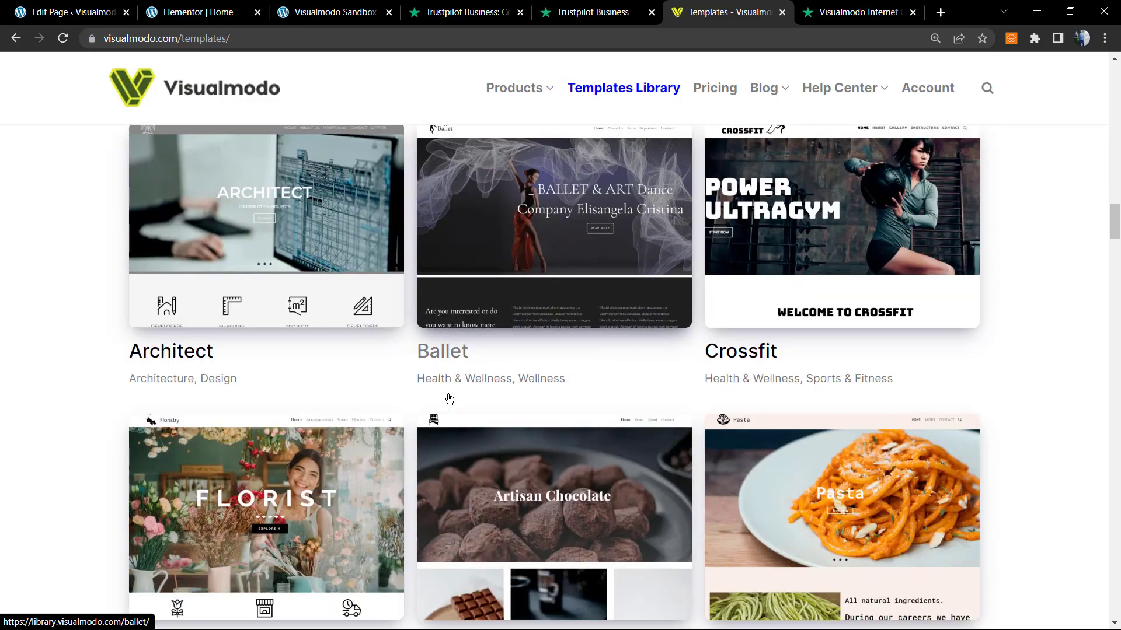
scroll(449, 399, down, 3)
scroll(449, 400, down, 3)
scroll(450, 400, down, 5)
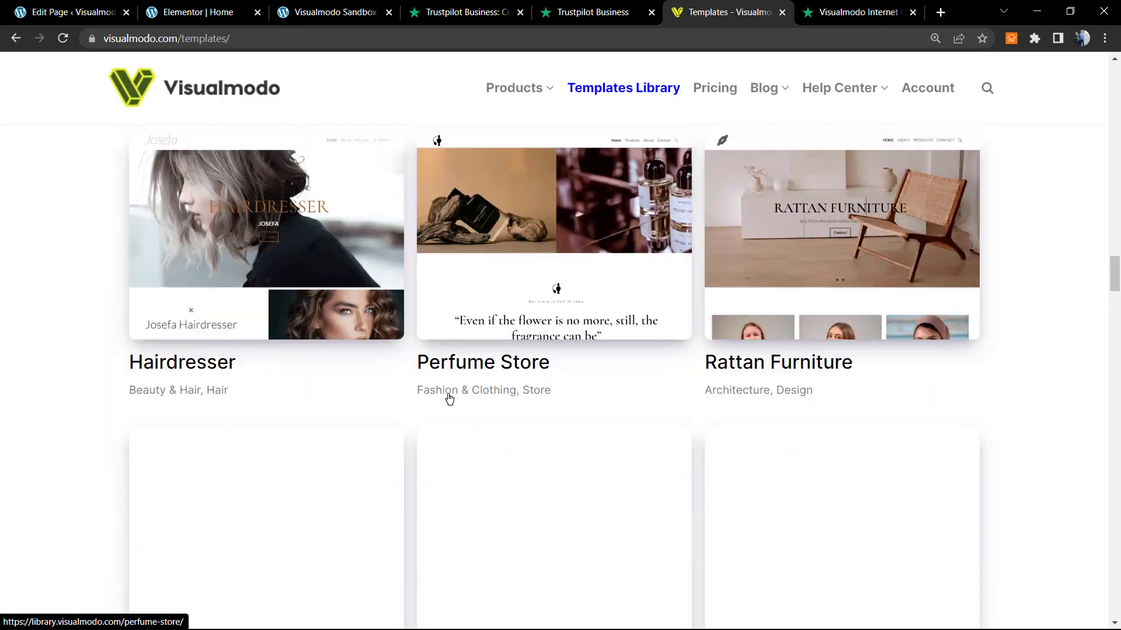
scroll(450, 400, down, 3)
scroll(449, 399, down, 3)
scroll(449, 400, down, 2)
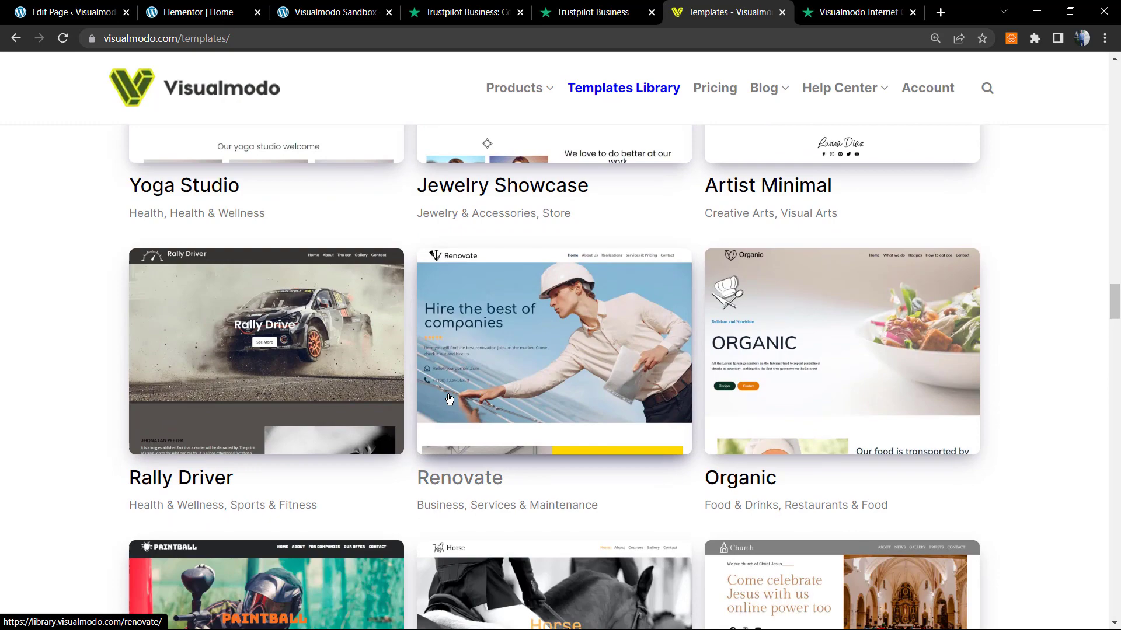
scroll(449, 399, down, 2)
scroll(450, 399, down, 3)
scroll(450, 400, down, 2)
scroll(450, 399, down, 3)
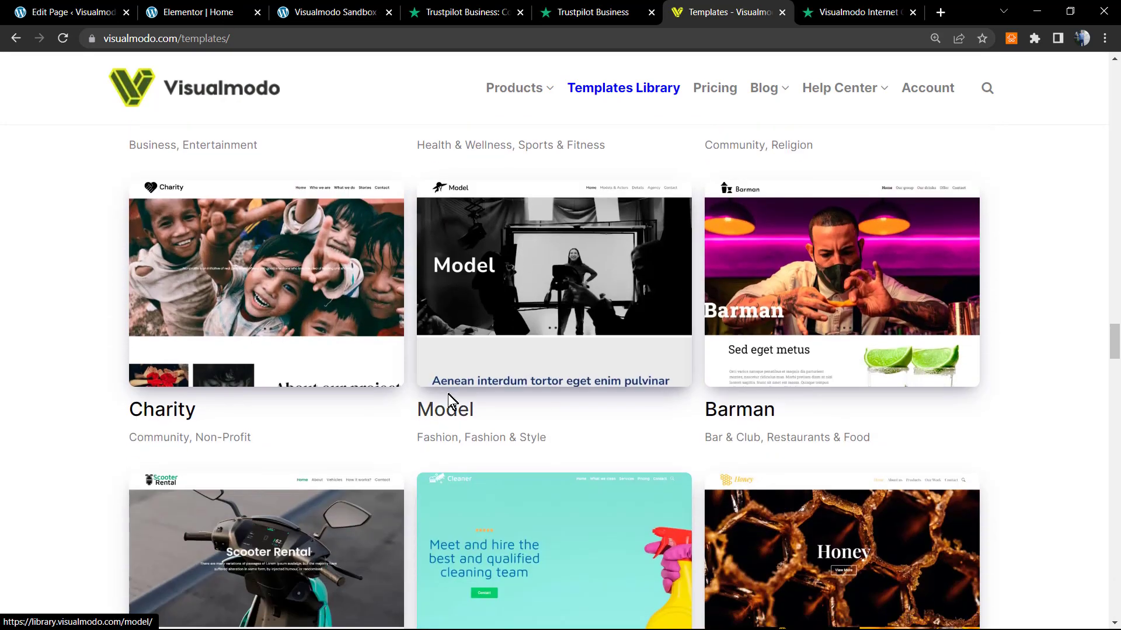
scroll(447, 395, down, 3)
scroll(448, 395, down, 2)
scroll(447, 394, down, 3)
scroll(447, 395, down, 3)
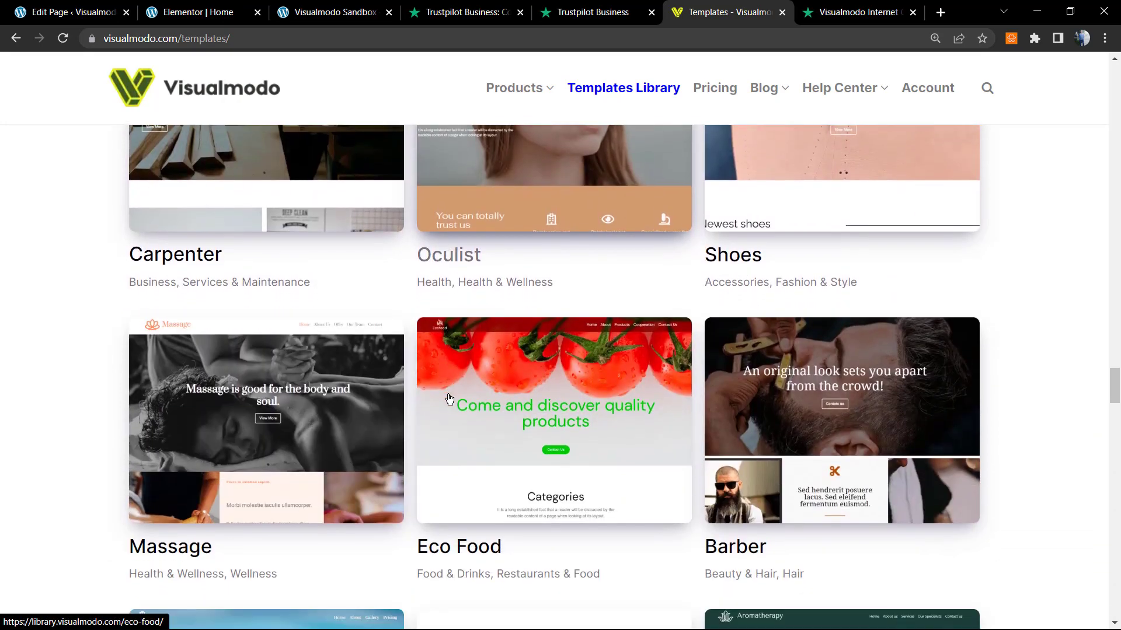
scroll(449, 400, down, 3)
scroll(450, 400, down, 2)
scroll(449, 399, down, 2)
scroll(449, 399, down, 3)
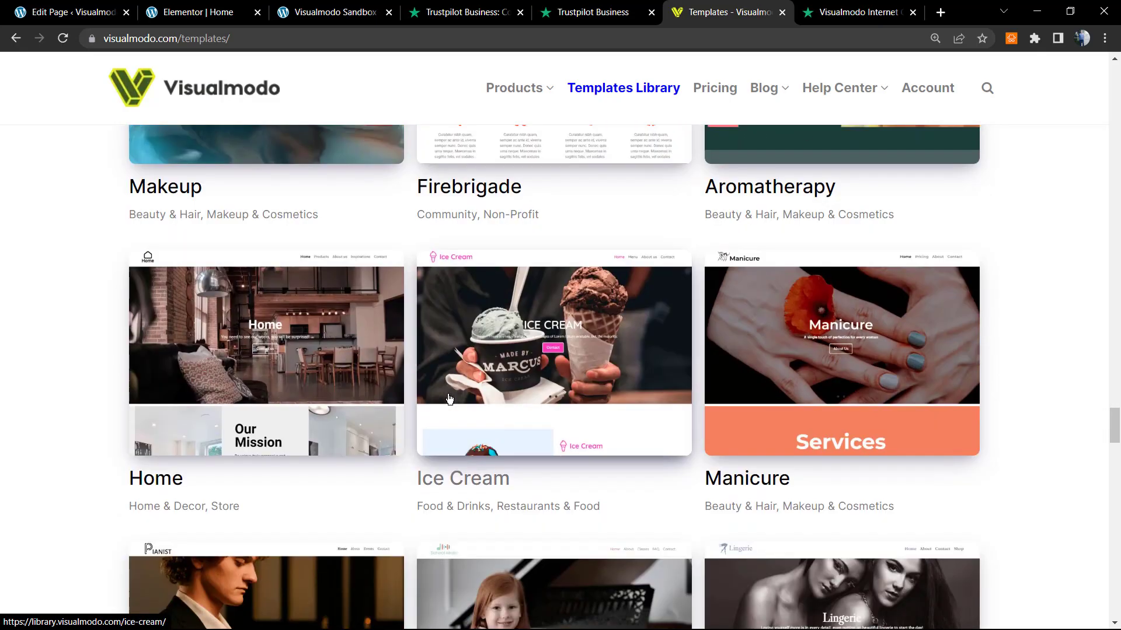
scroll(449, 399, down, 2)
scroll(449, 399, down, 3)
scroll(450, 400, down, 3)
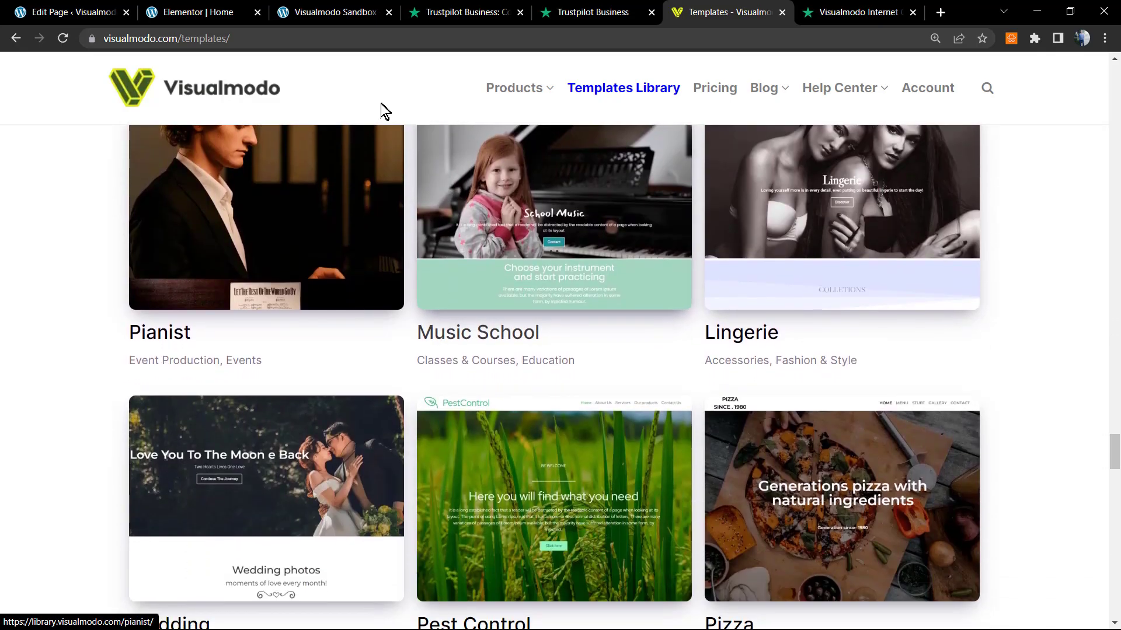